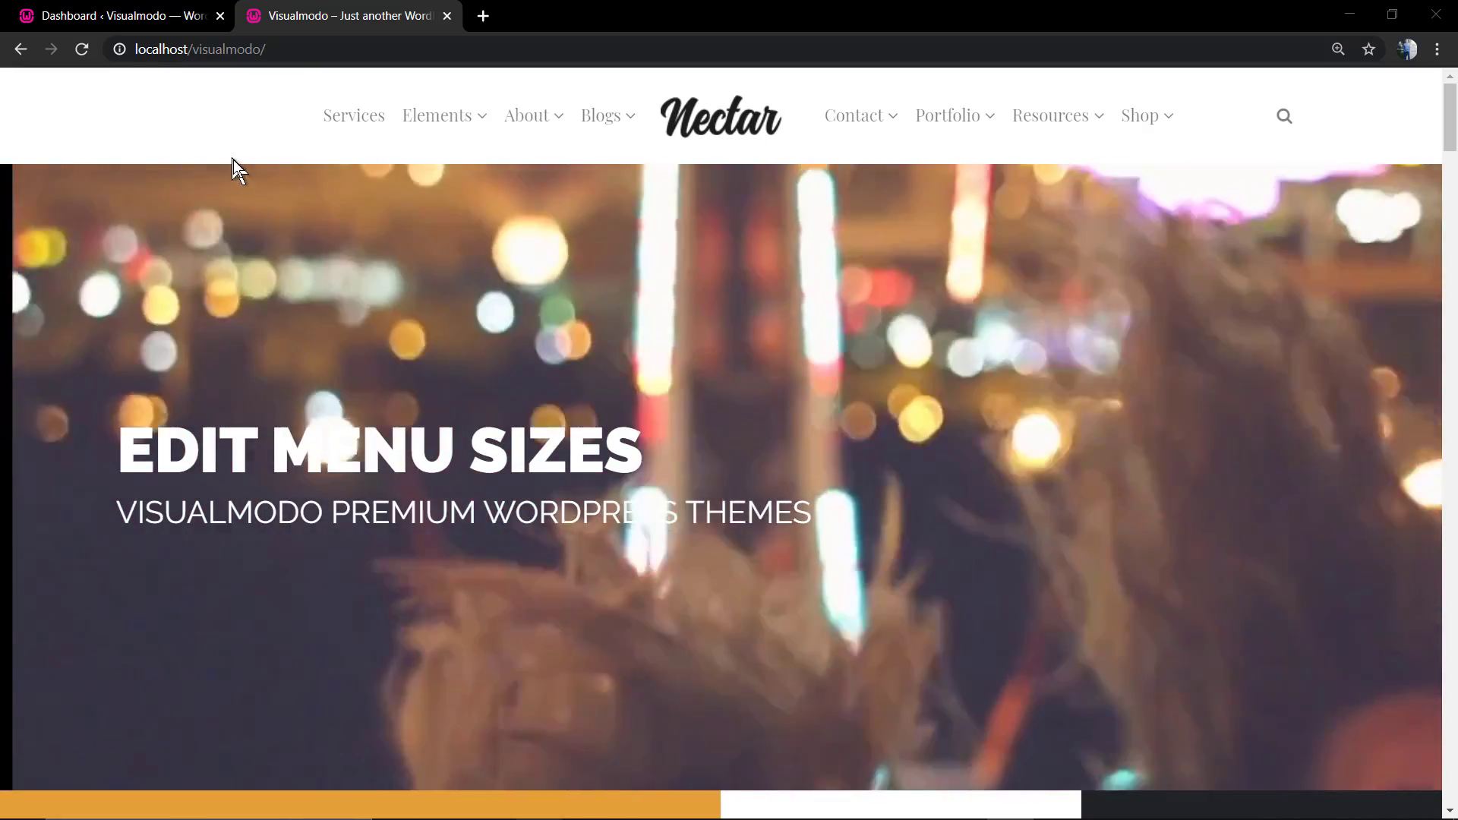
- Switch from the site front end to the WordPress admin tab
click(149, 25)
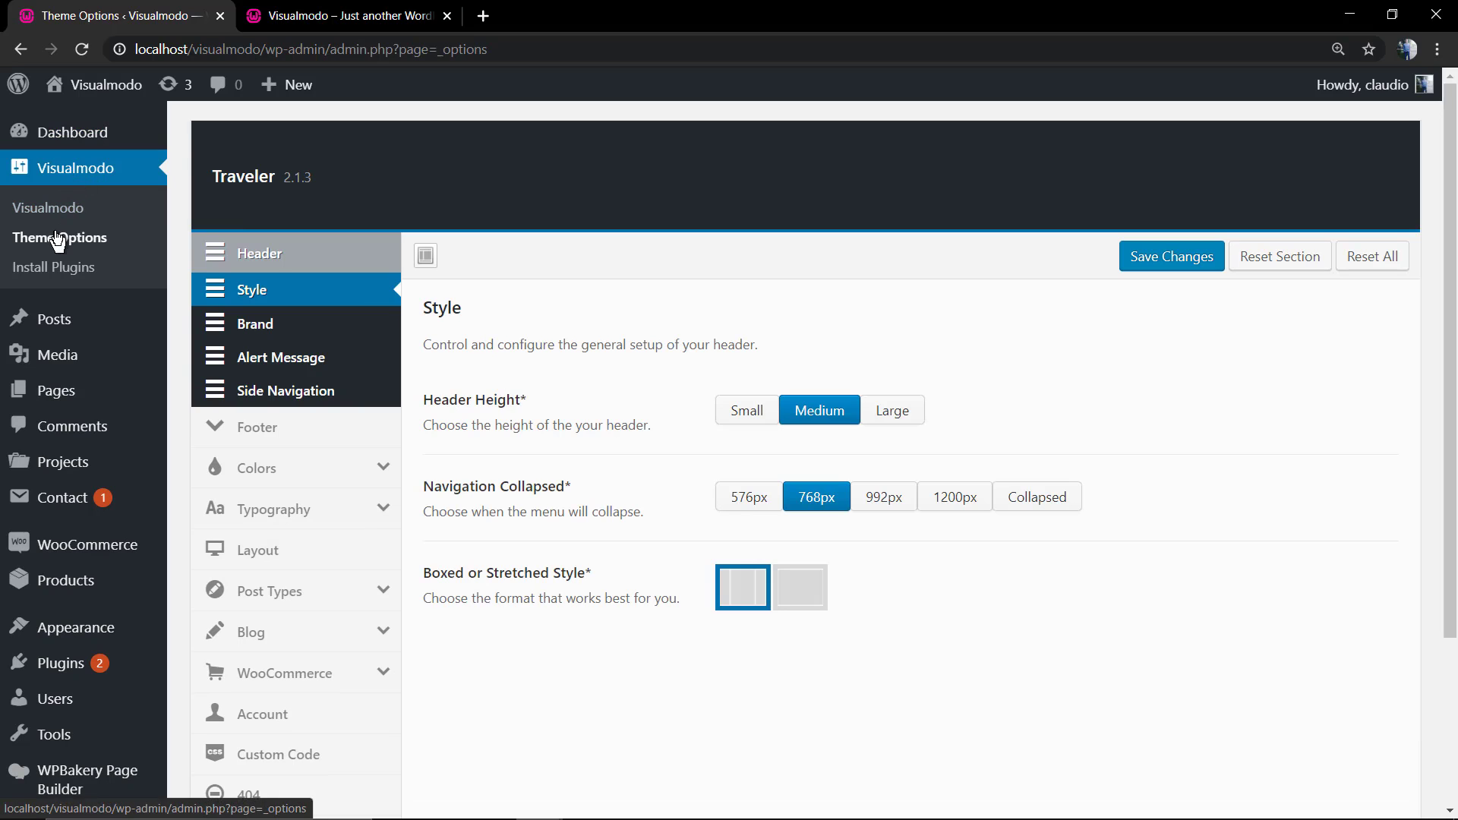
- Set Header Height to Large under Header > Style, save, and reload the site to preview
click(291, 256)
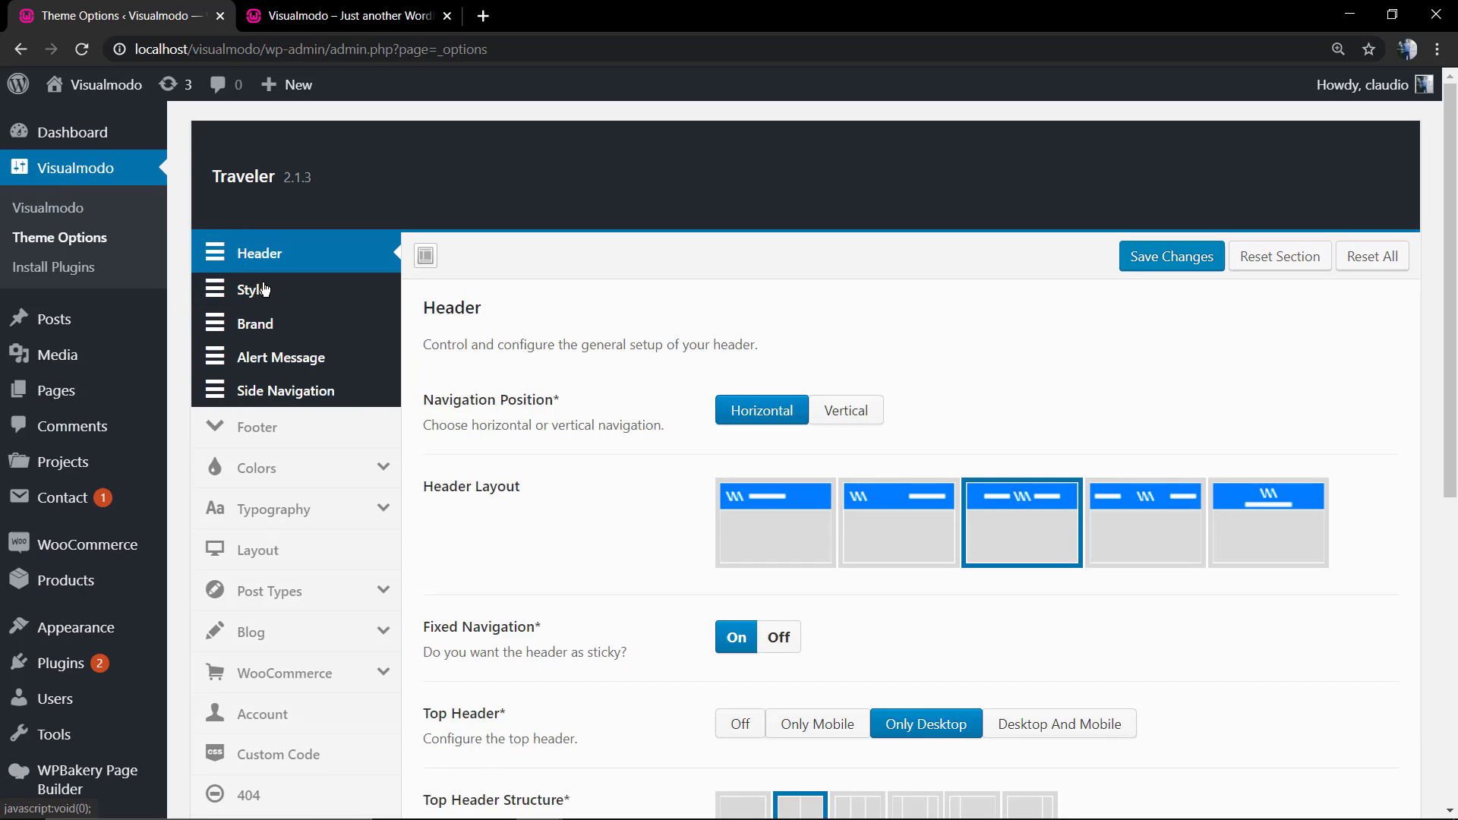
click(256, 294)
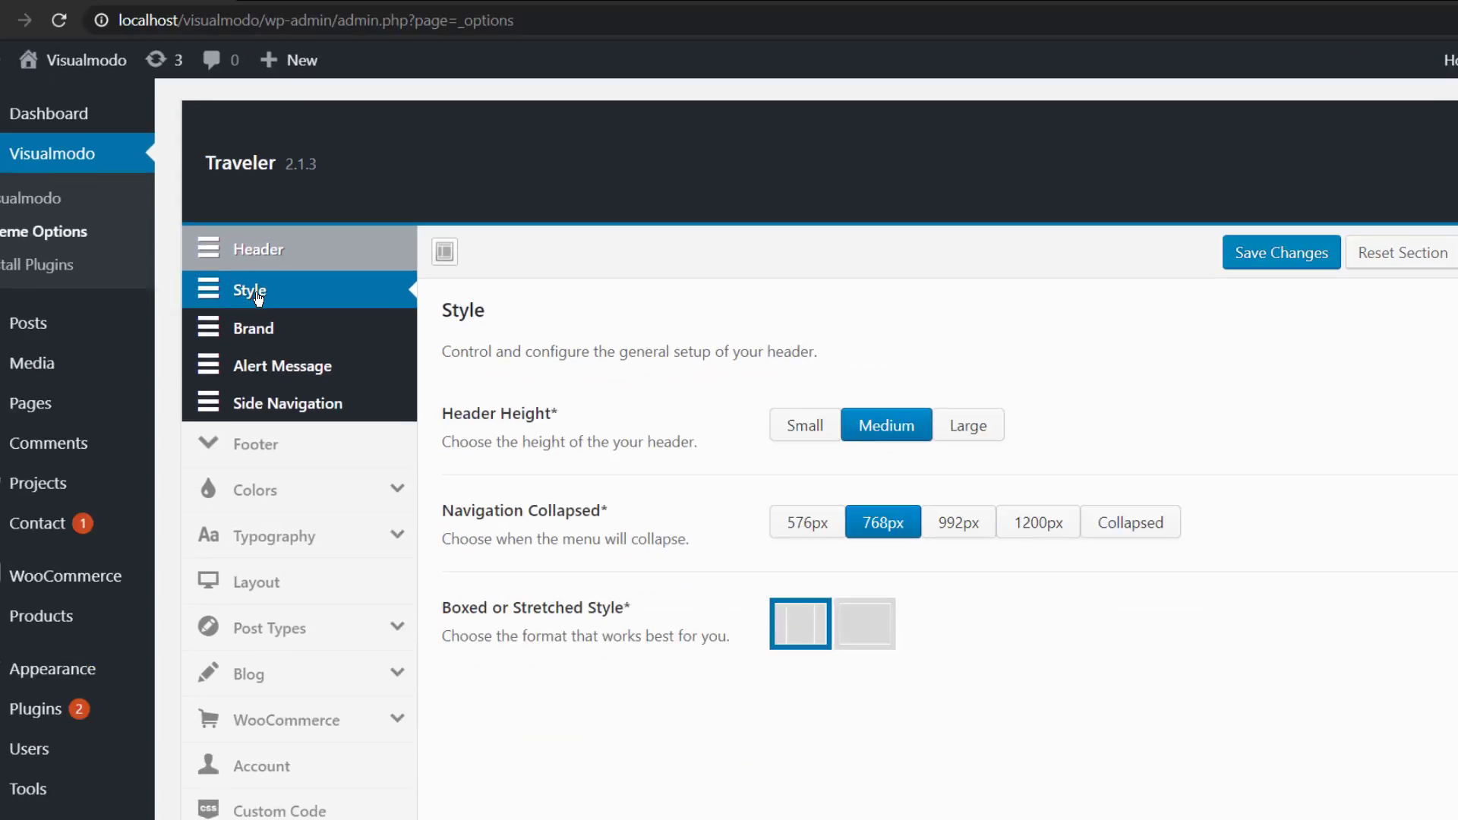
click(258, 298)
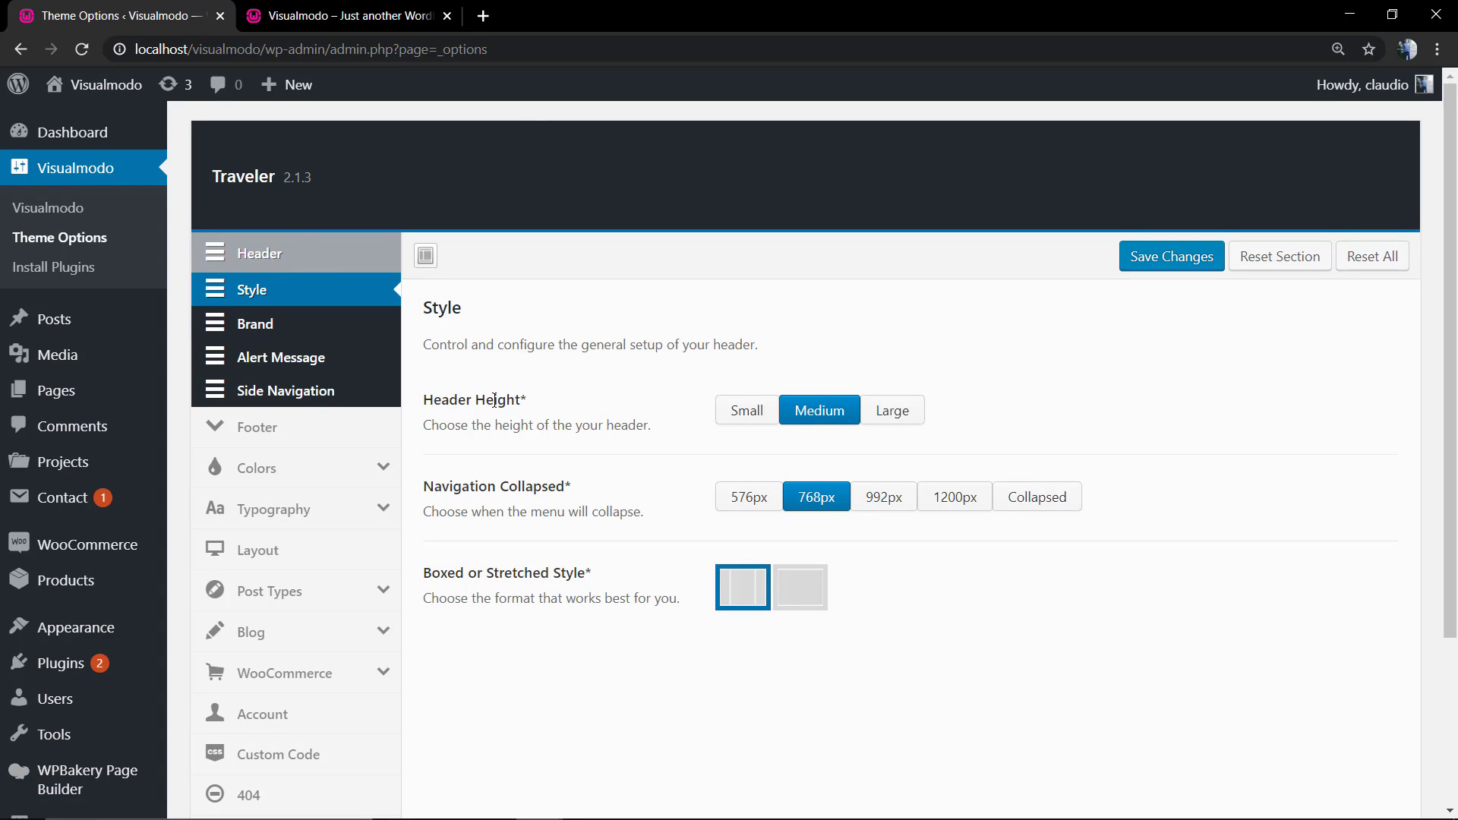
click(891, 413)
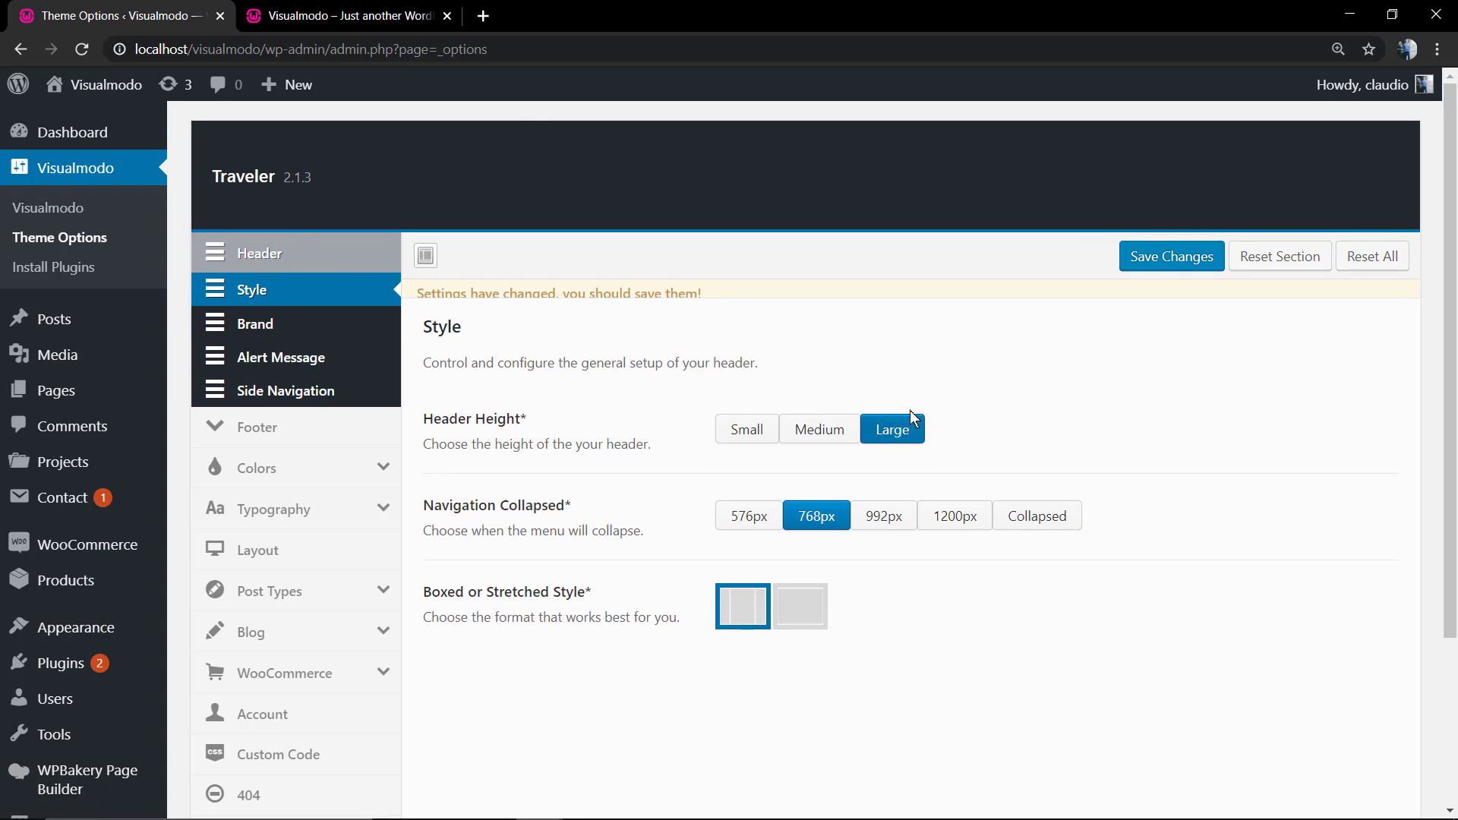
click(1177, 265)
click(342, 17)
key(F5)
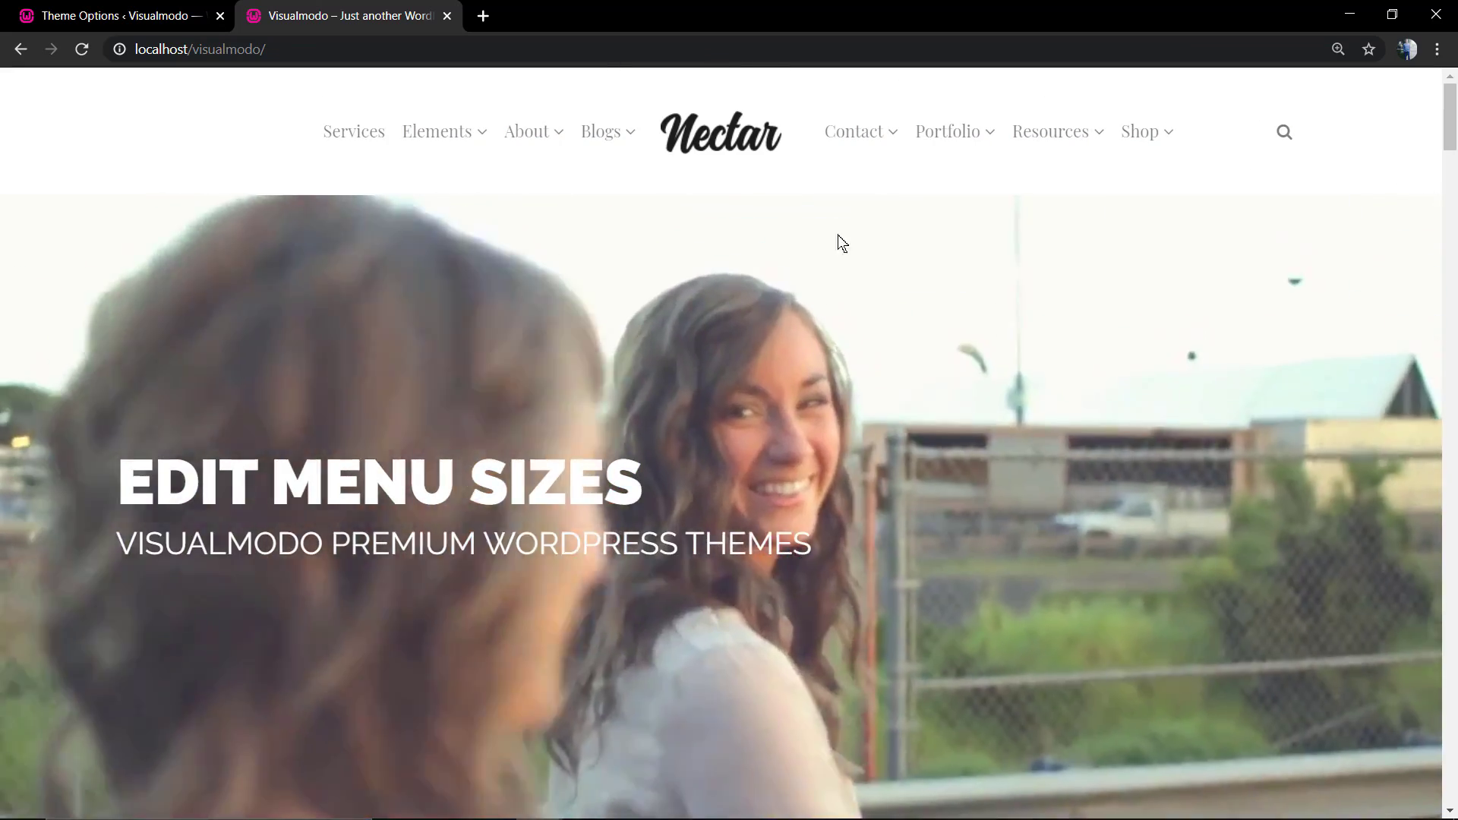
- Save a Small header height and reload the site to preview it
click(148, 16)
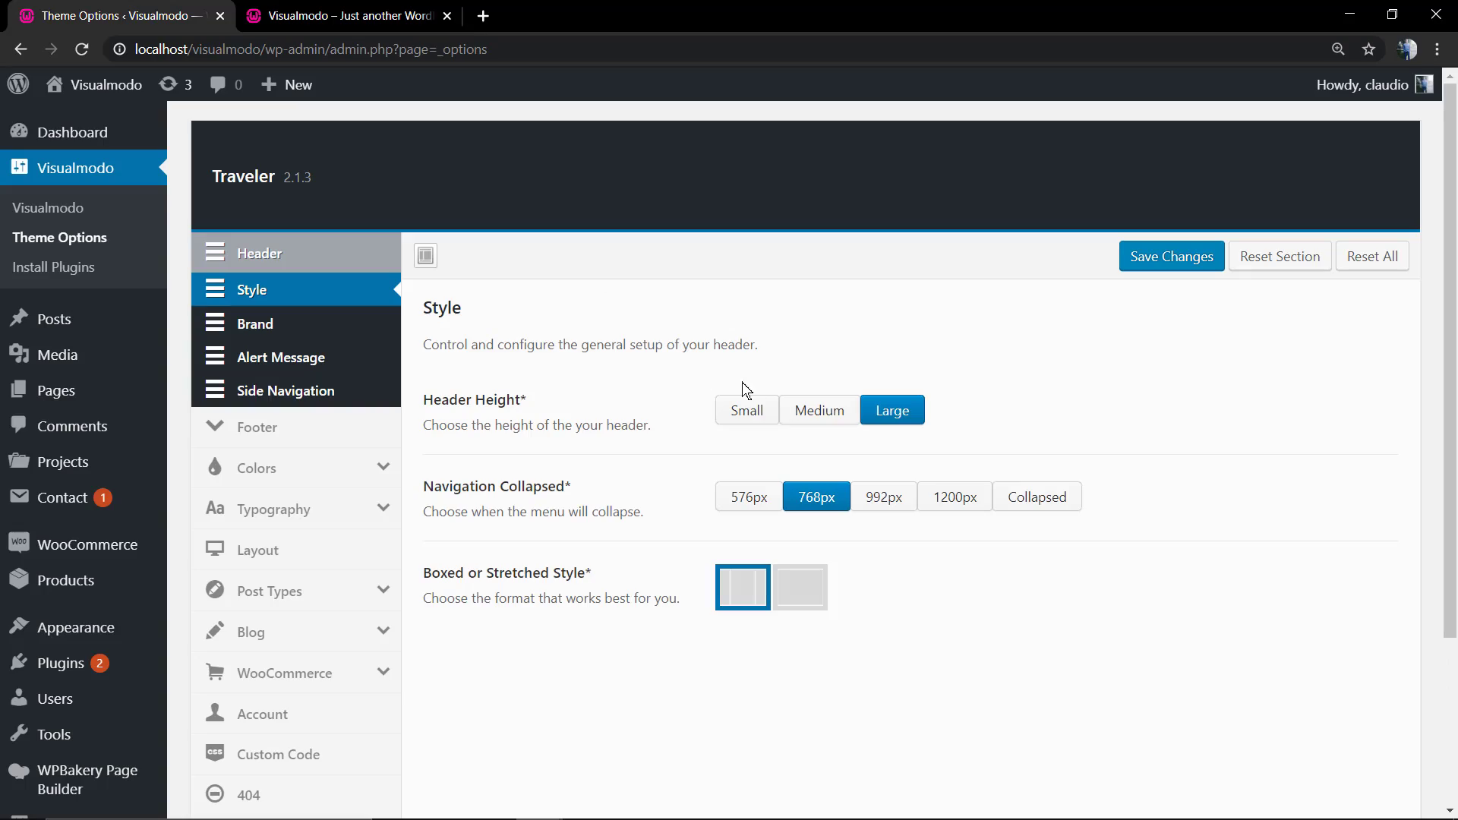
click(781, 417)
click(1123, 264)
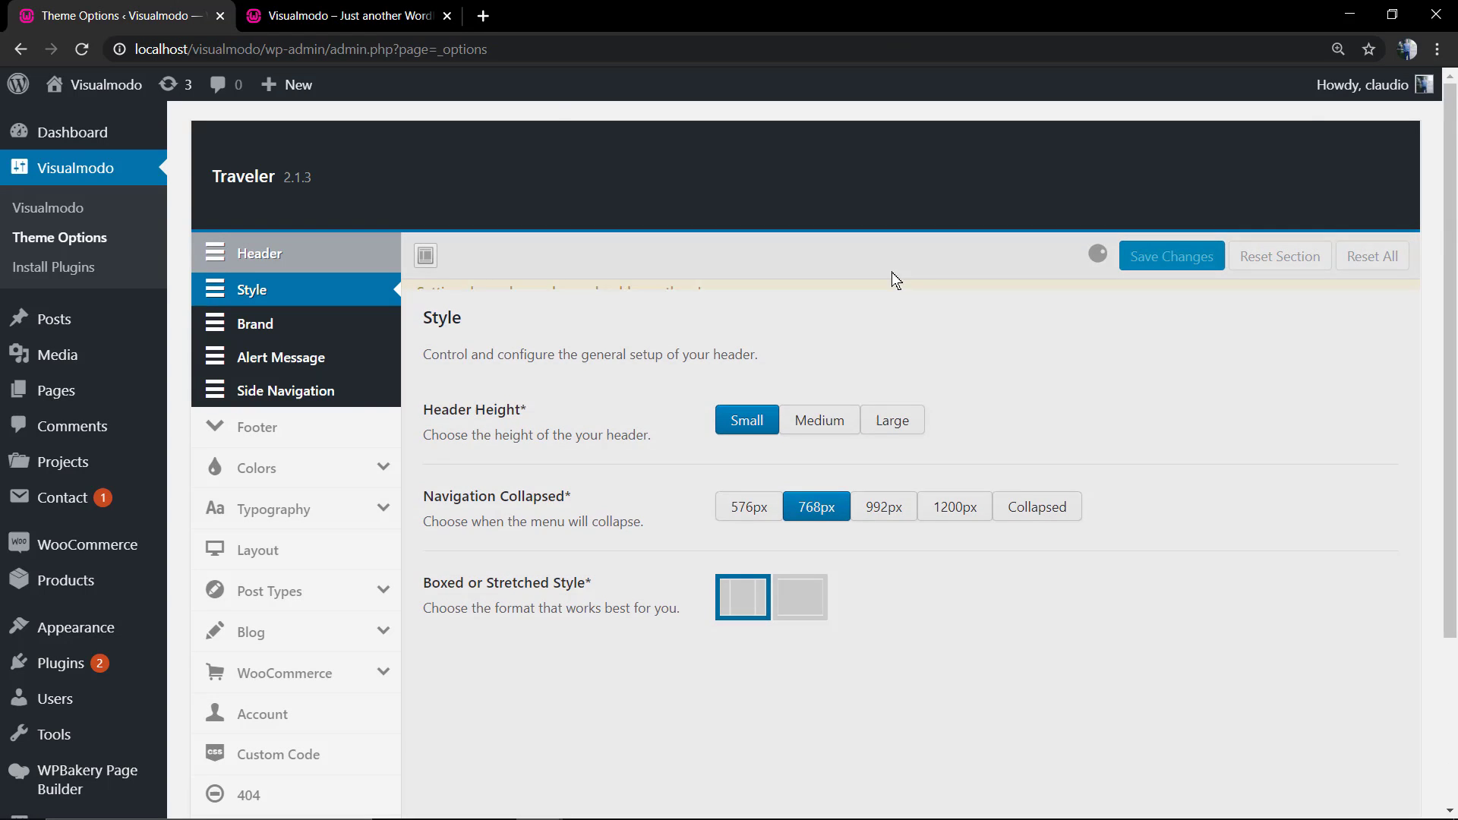
click(362, 24)
key(F5)
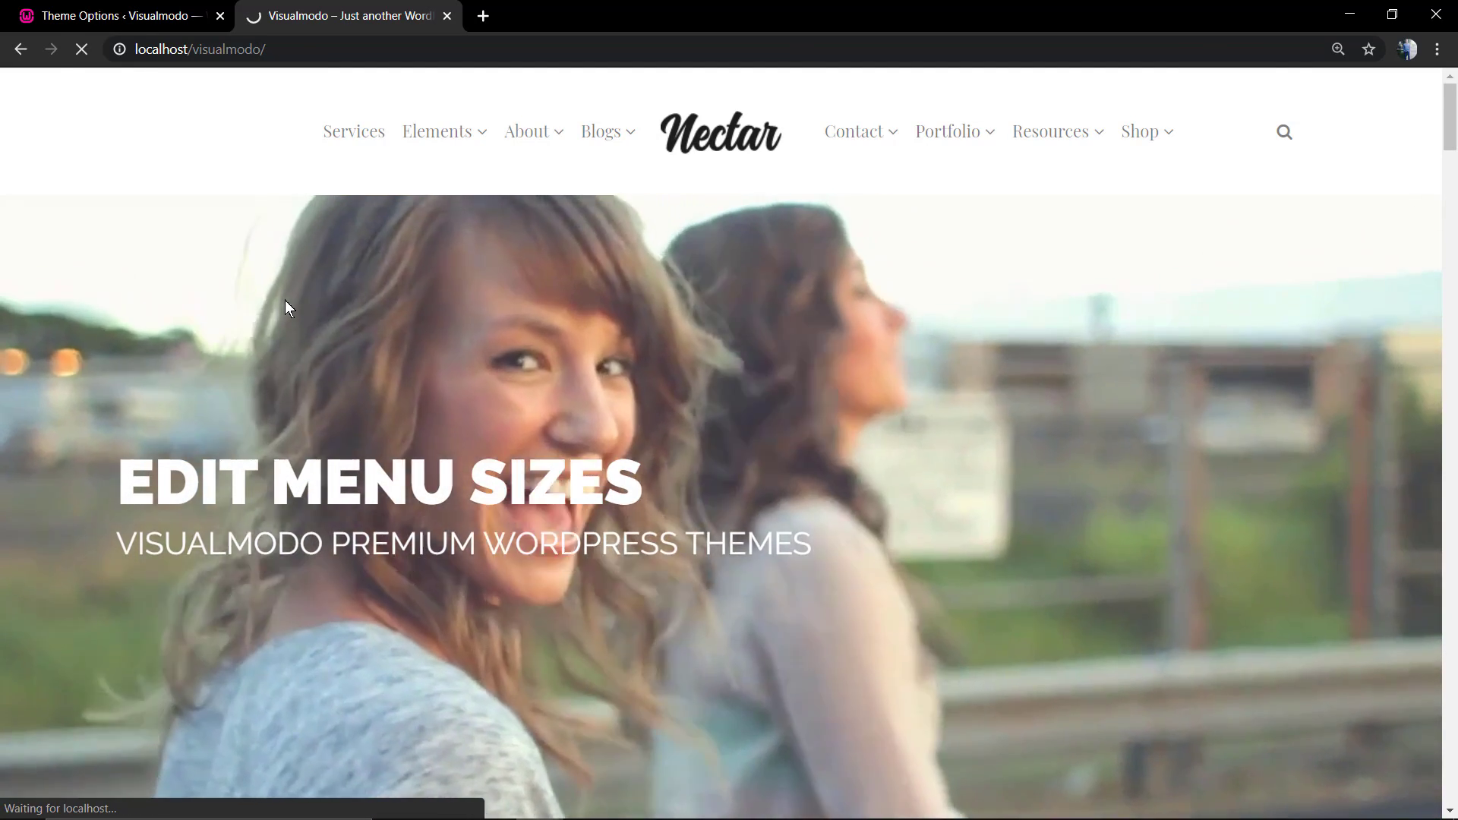
- Save the header settings again and reload the live site
key(ctrl+shift+Tab)
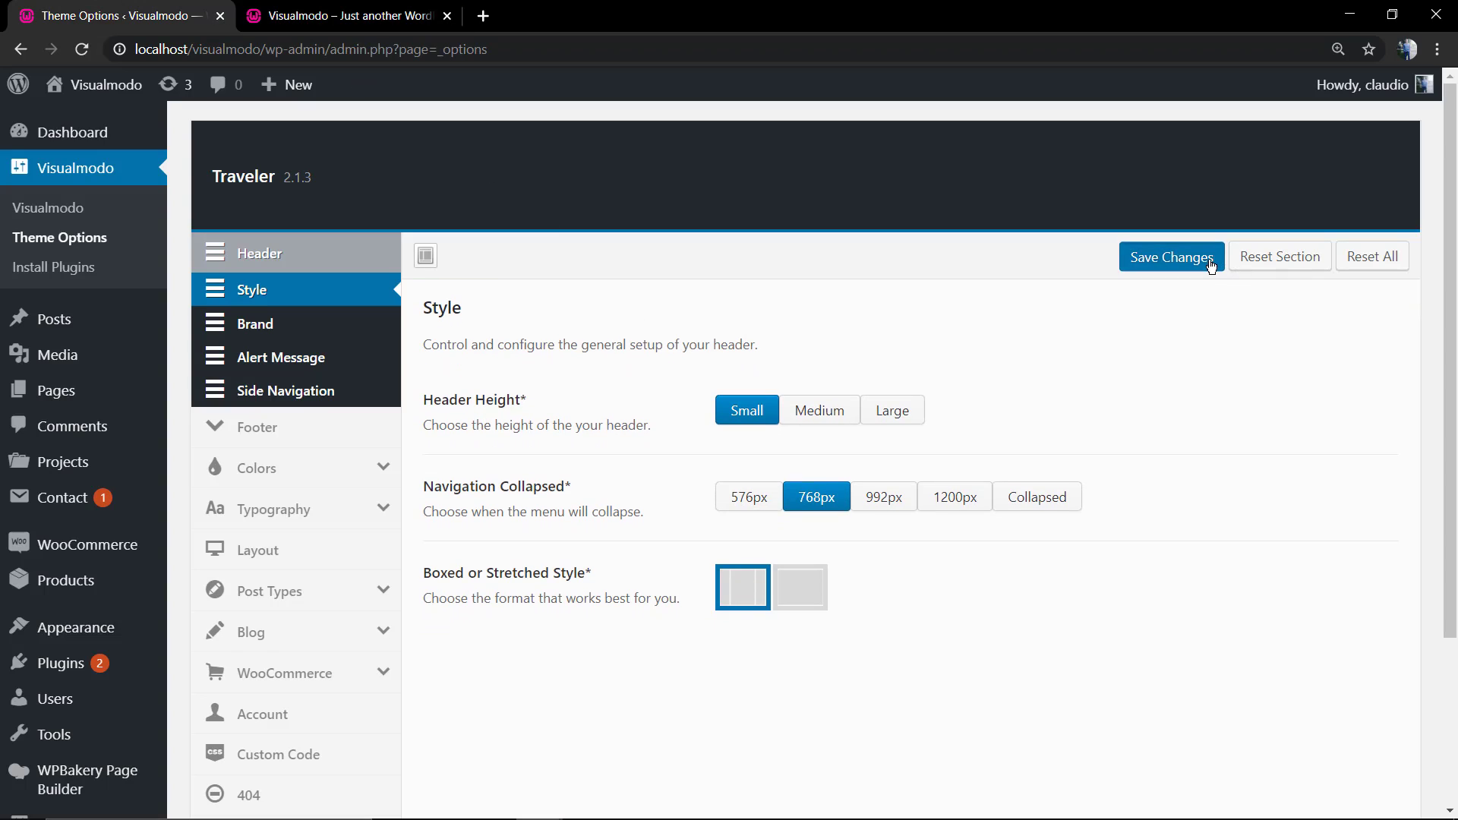
click(1210, 258)
key(ctrl+Tab)
key(F5)
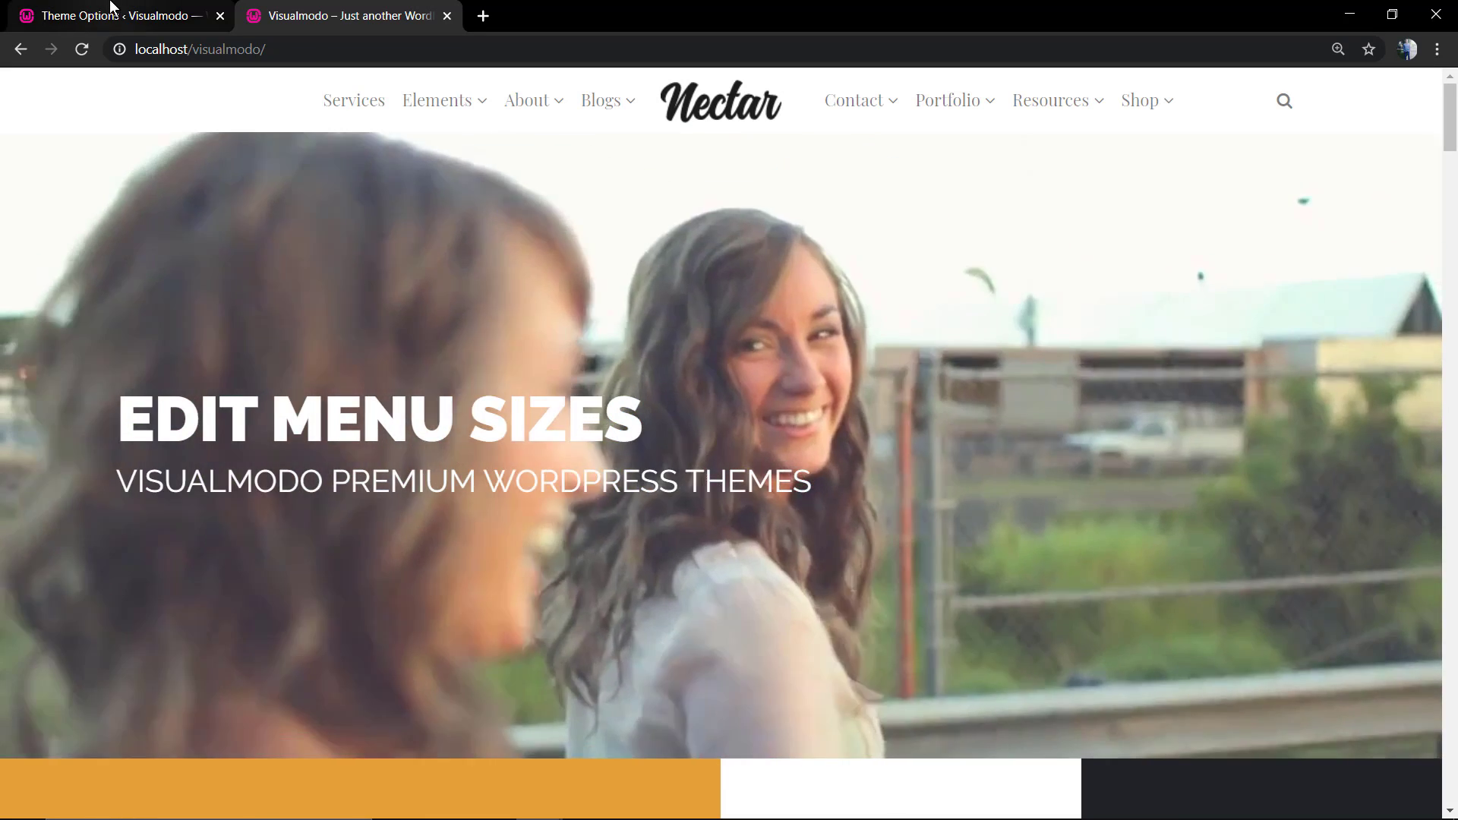
- Reselect and save the Large header height, then change the Navigation Collapsed setting
click(110, 10)
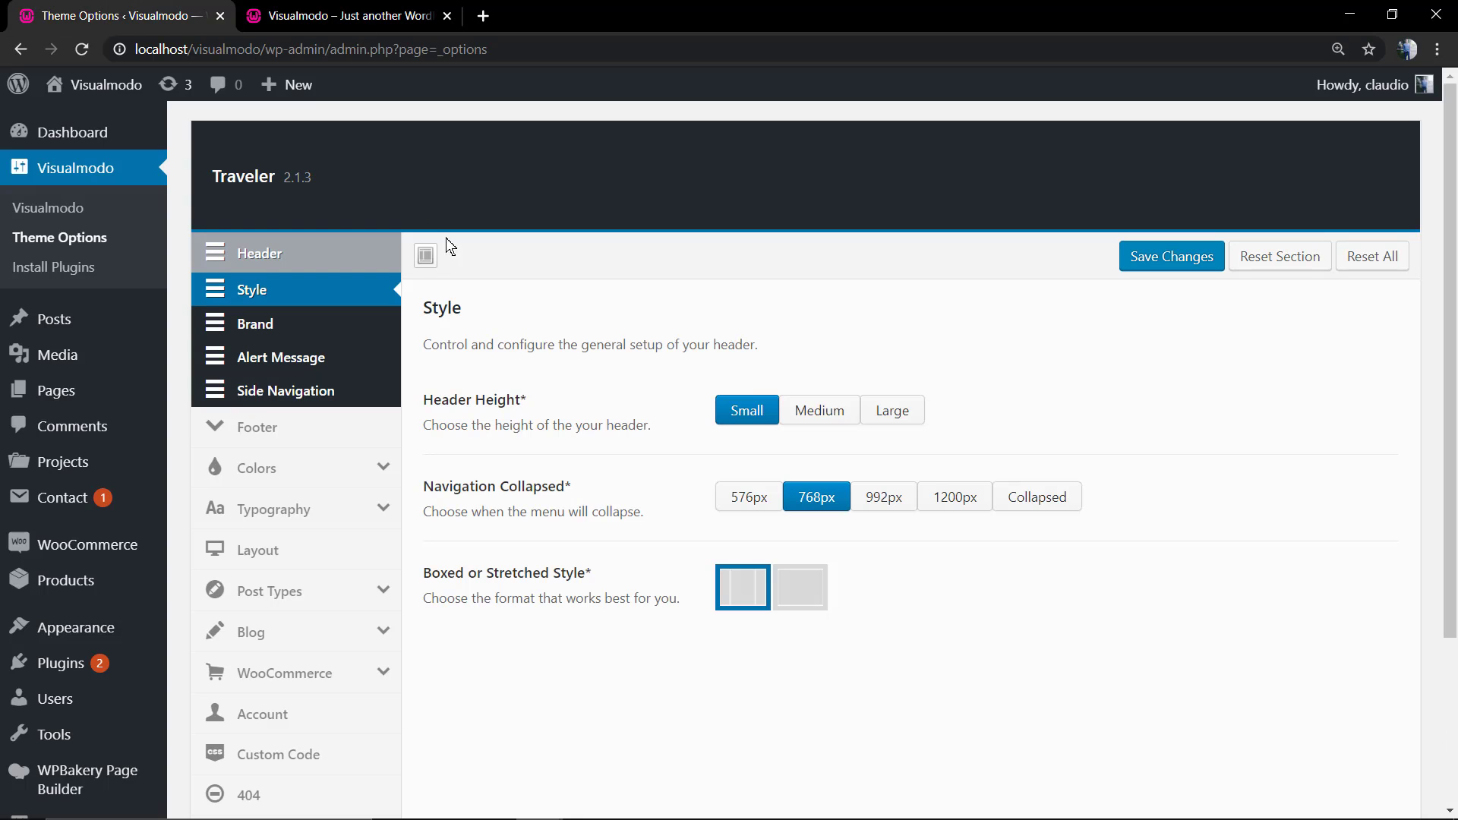
click(895, 412)
click(1183, 258)
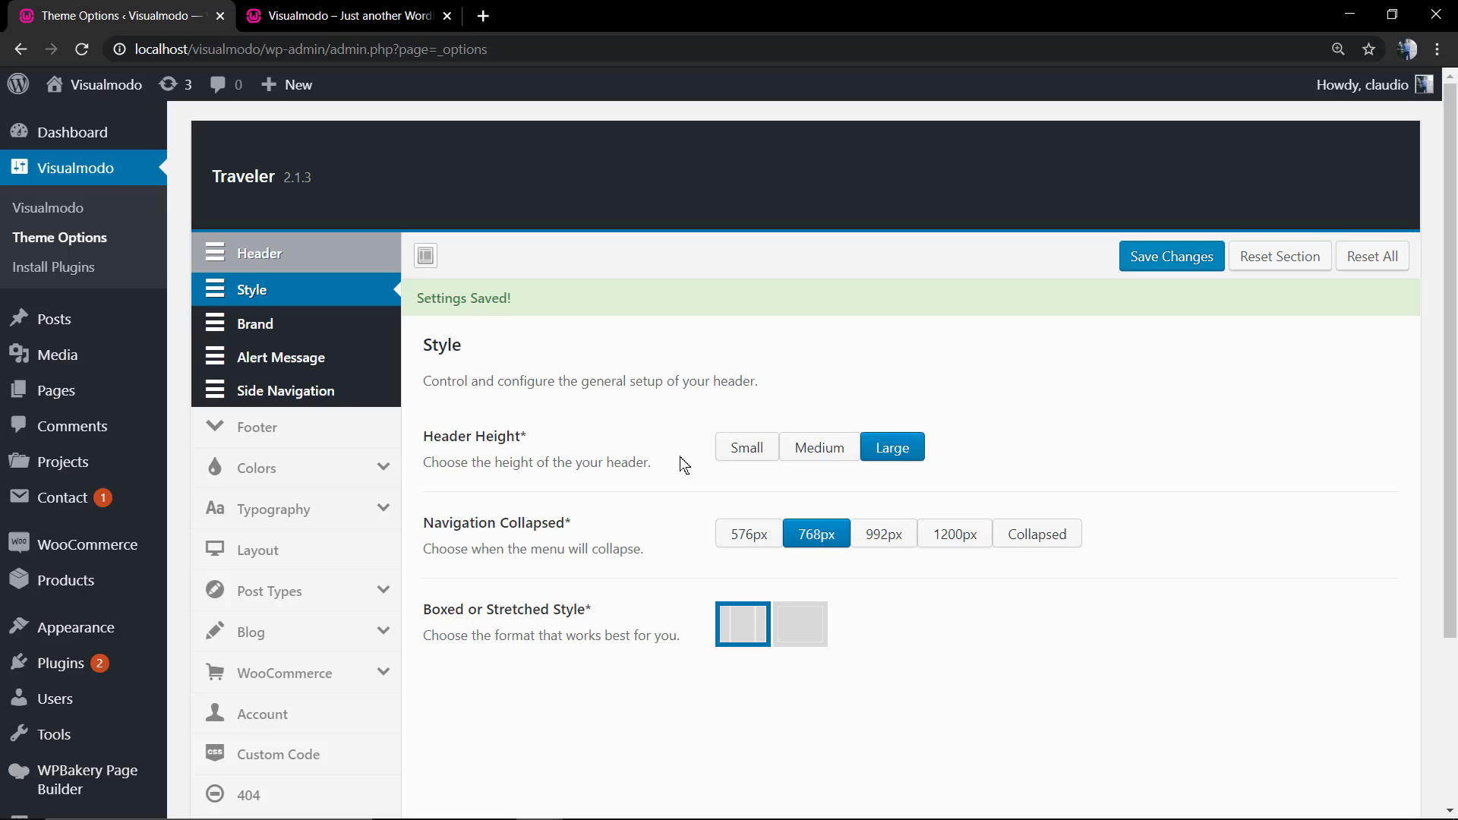
triple_click(514, 528)
click(511, 507)
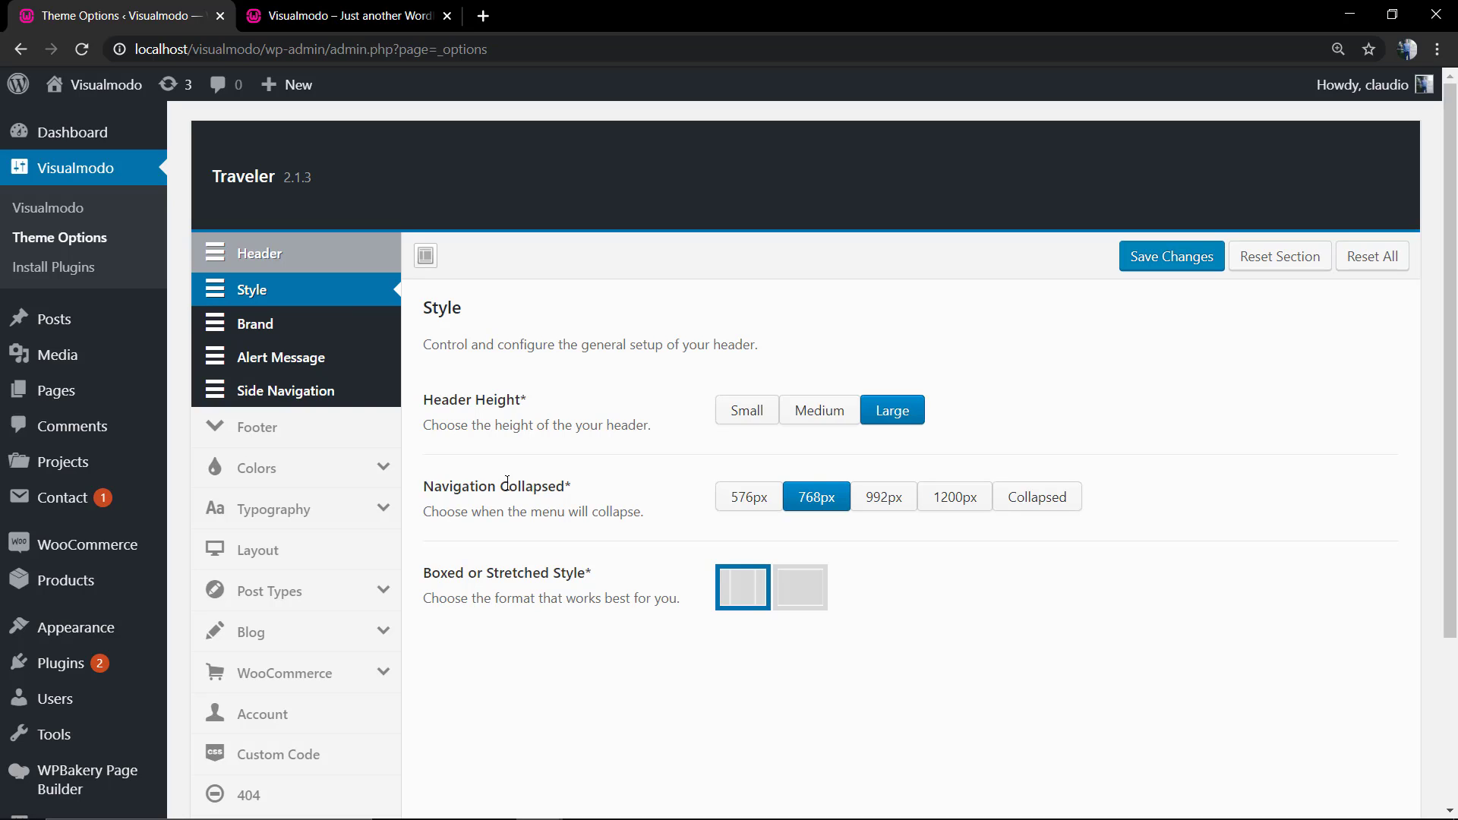
- Save Navigation Collapsed as Collapsed and test the hamburger menu on the reloaded site
click(1033, 507)
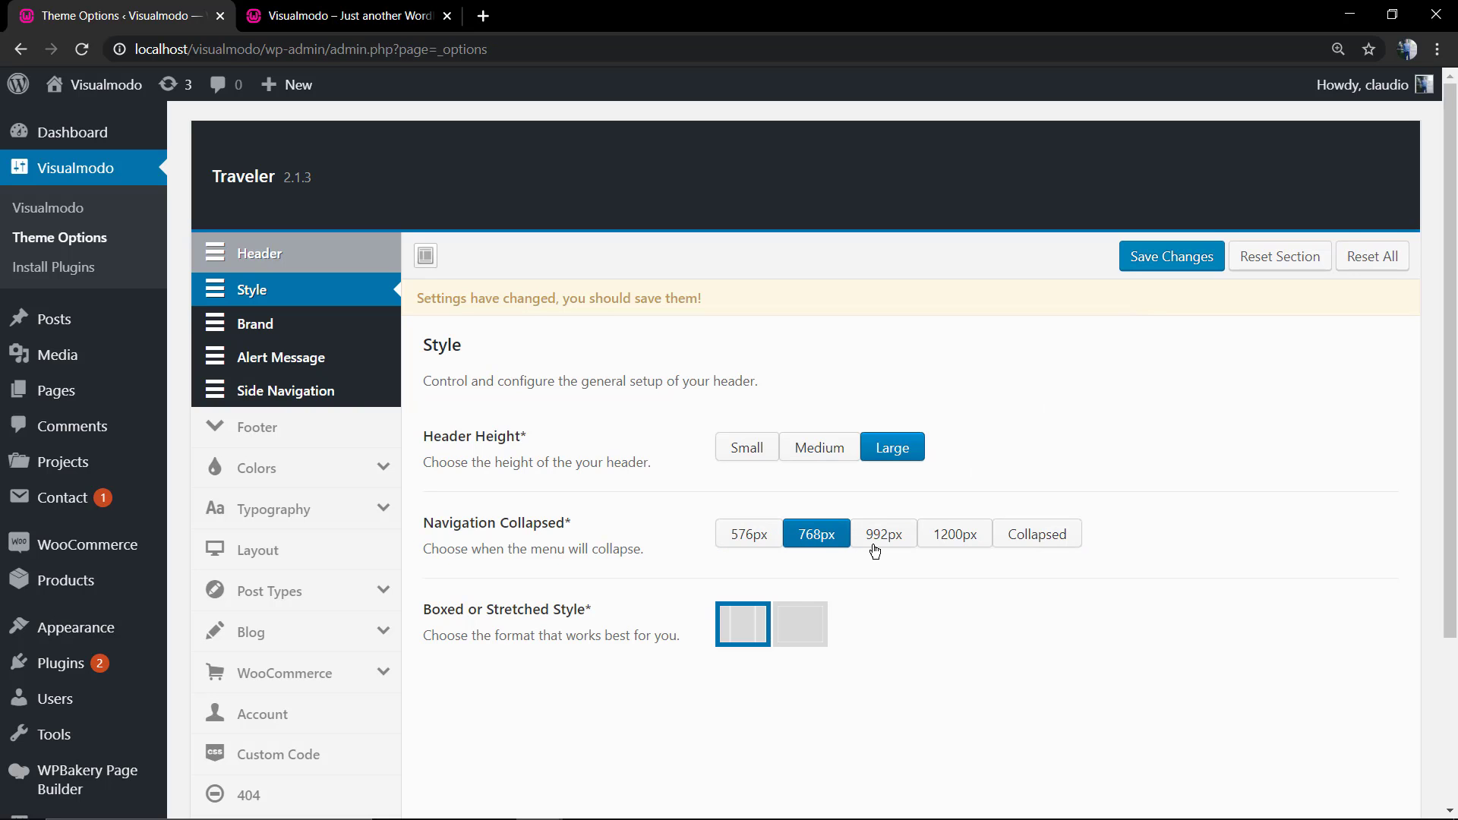
click(1163, 260)
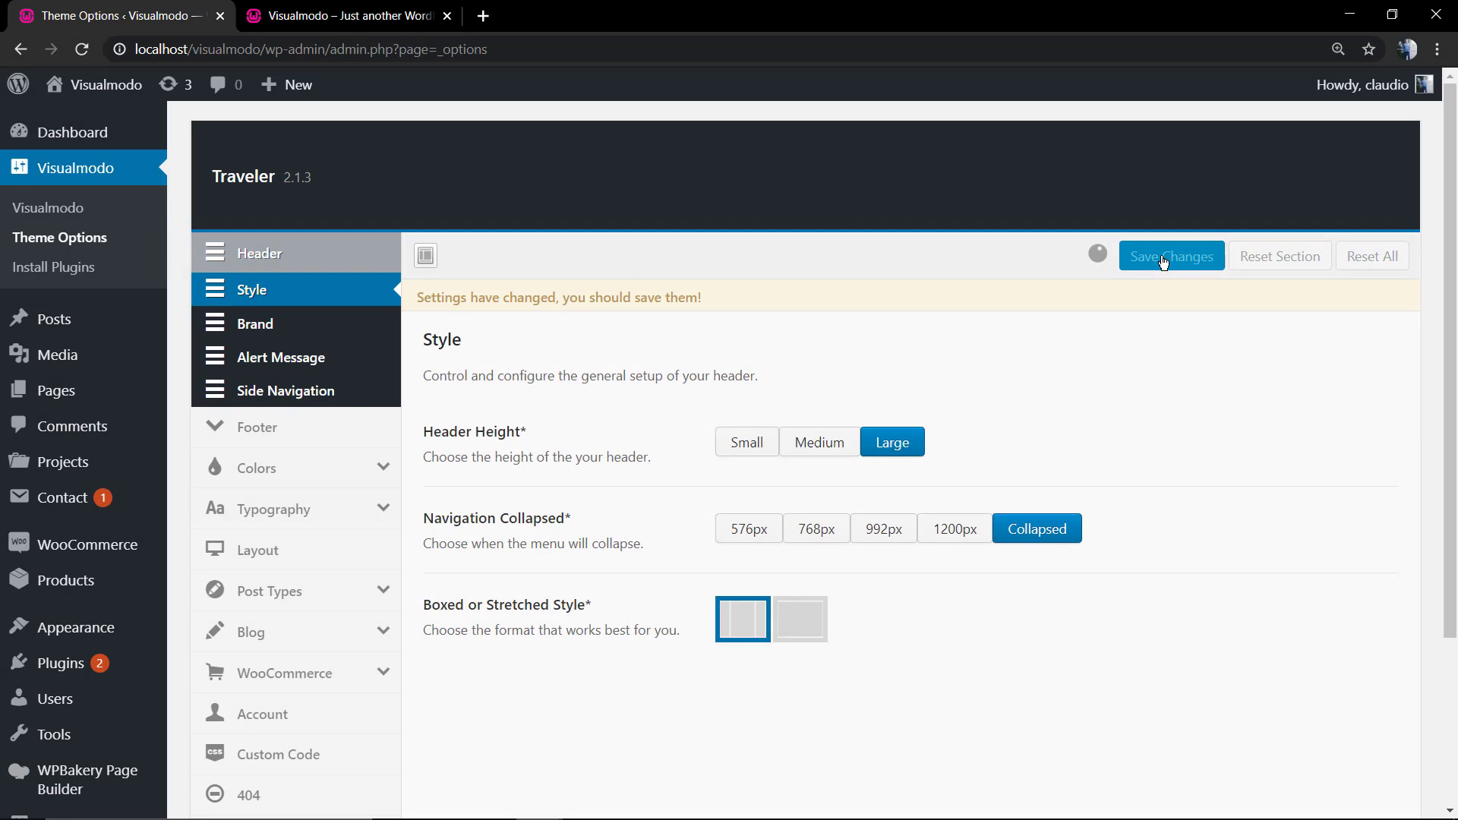
key(ctrl+Tab)
key(F5)
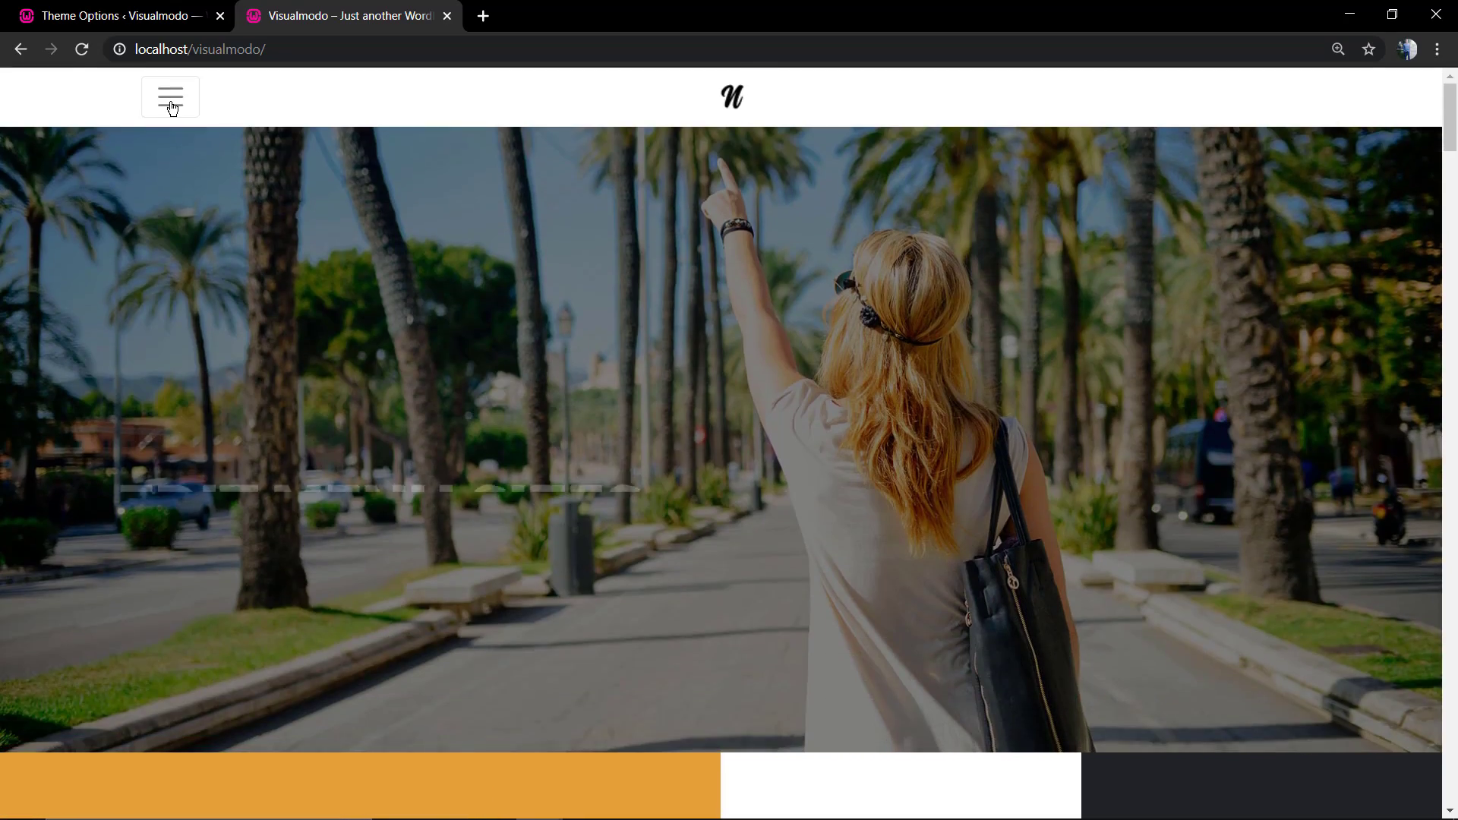
click(170, 102)
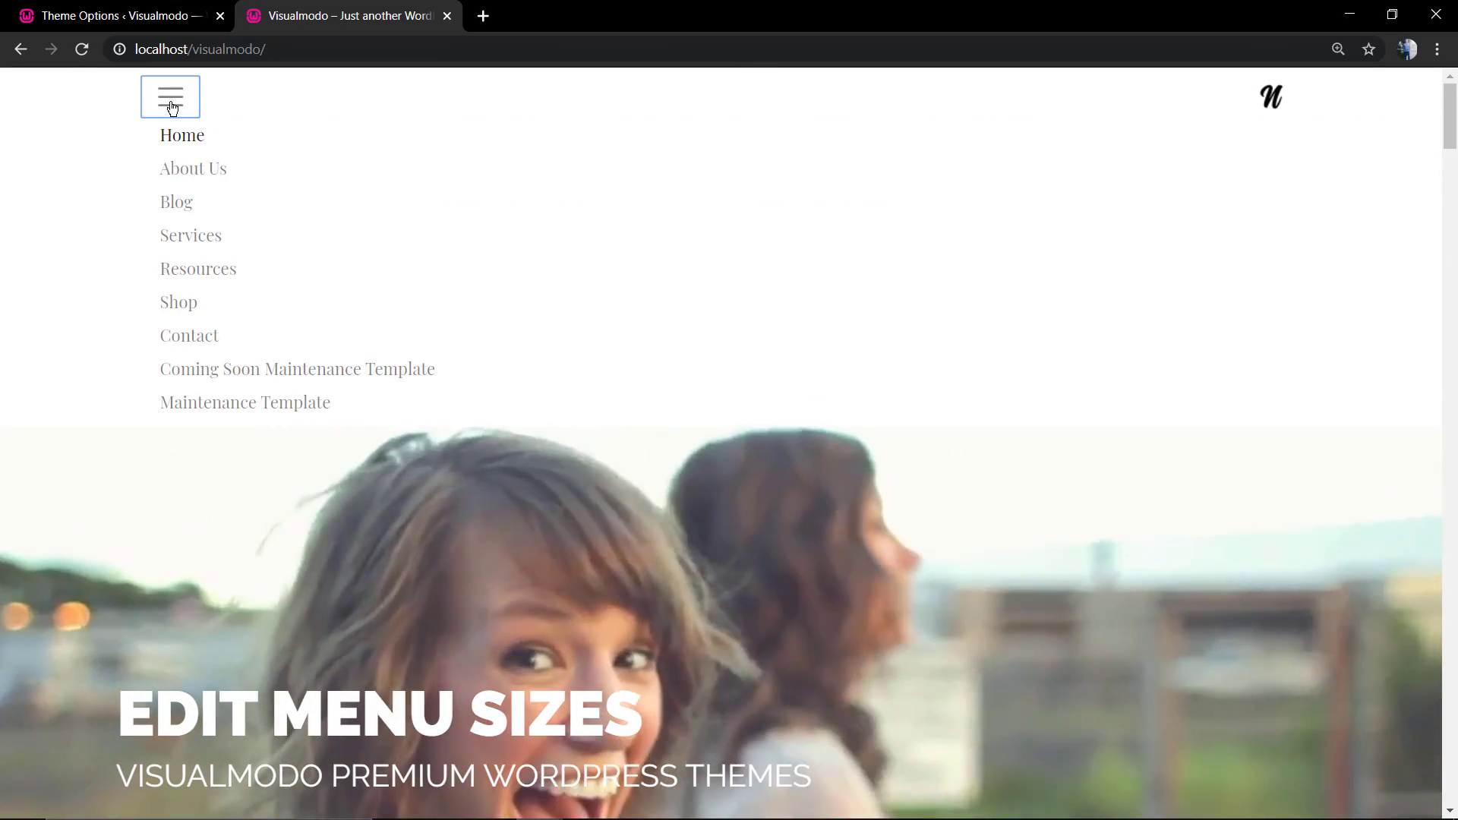
click(171, 103)
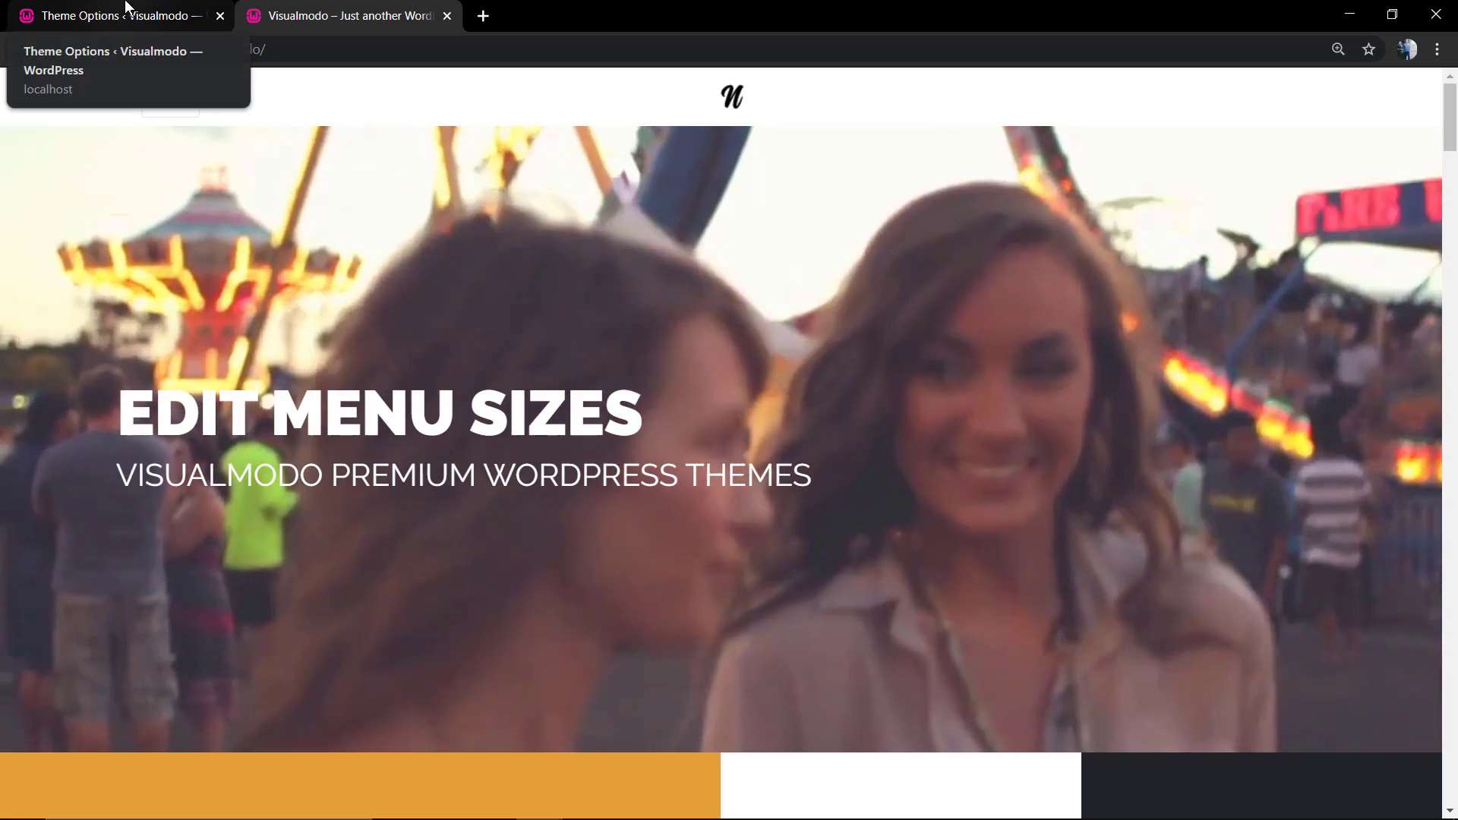
- Set Navigation Collapsed back to 768px and check the full menu on the reloaded site
click(126, 7)
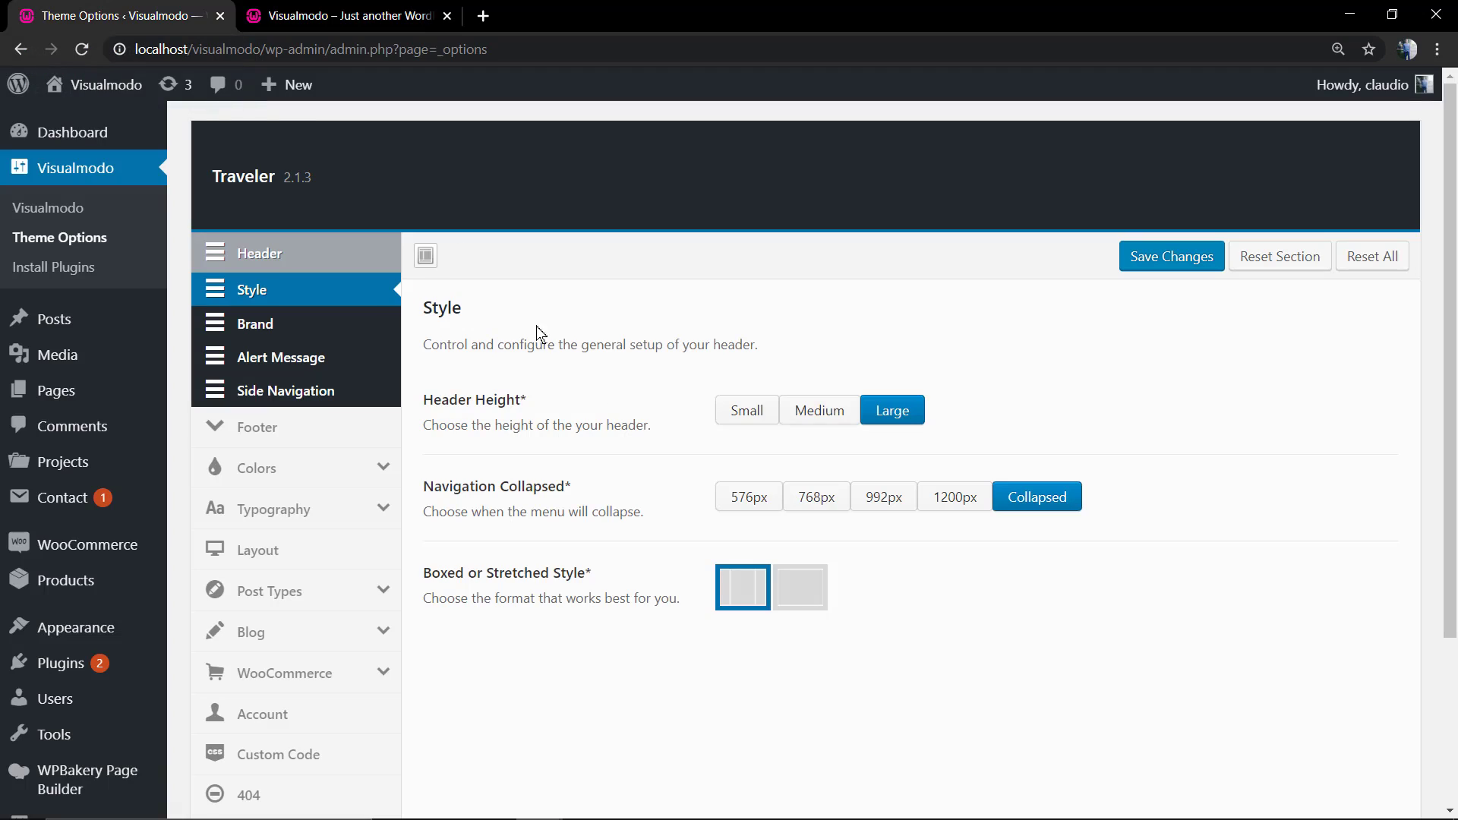
click(817, 502)
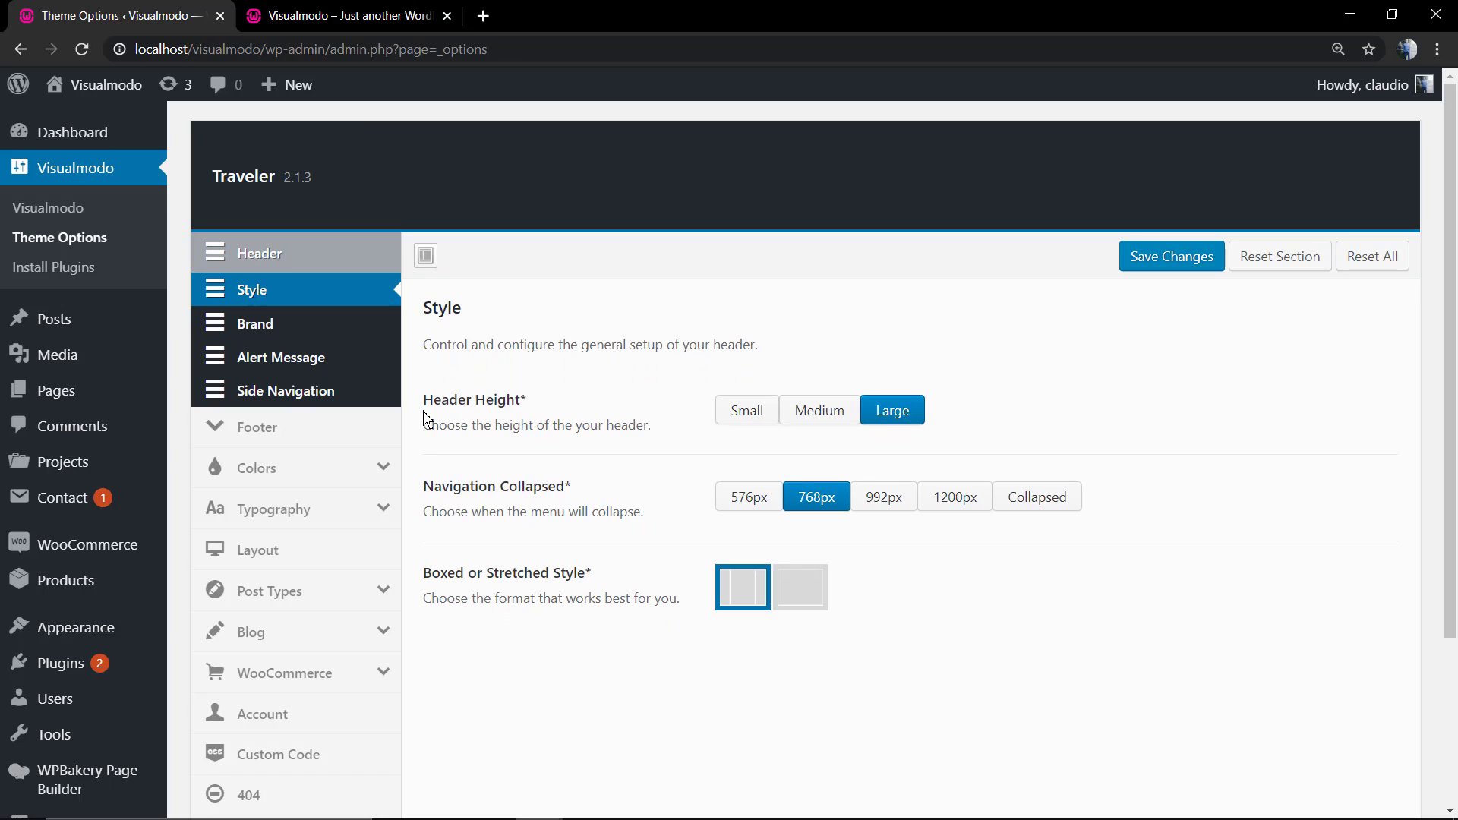
click(311, 20)
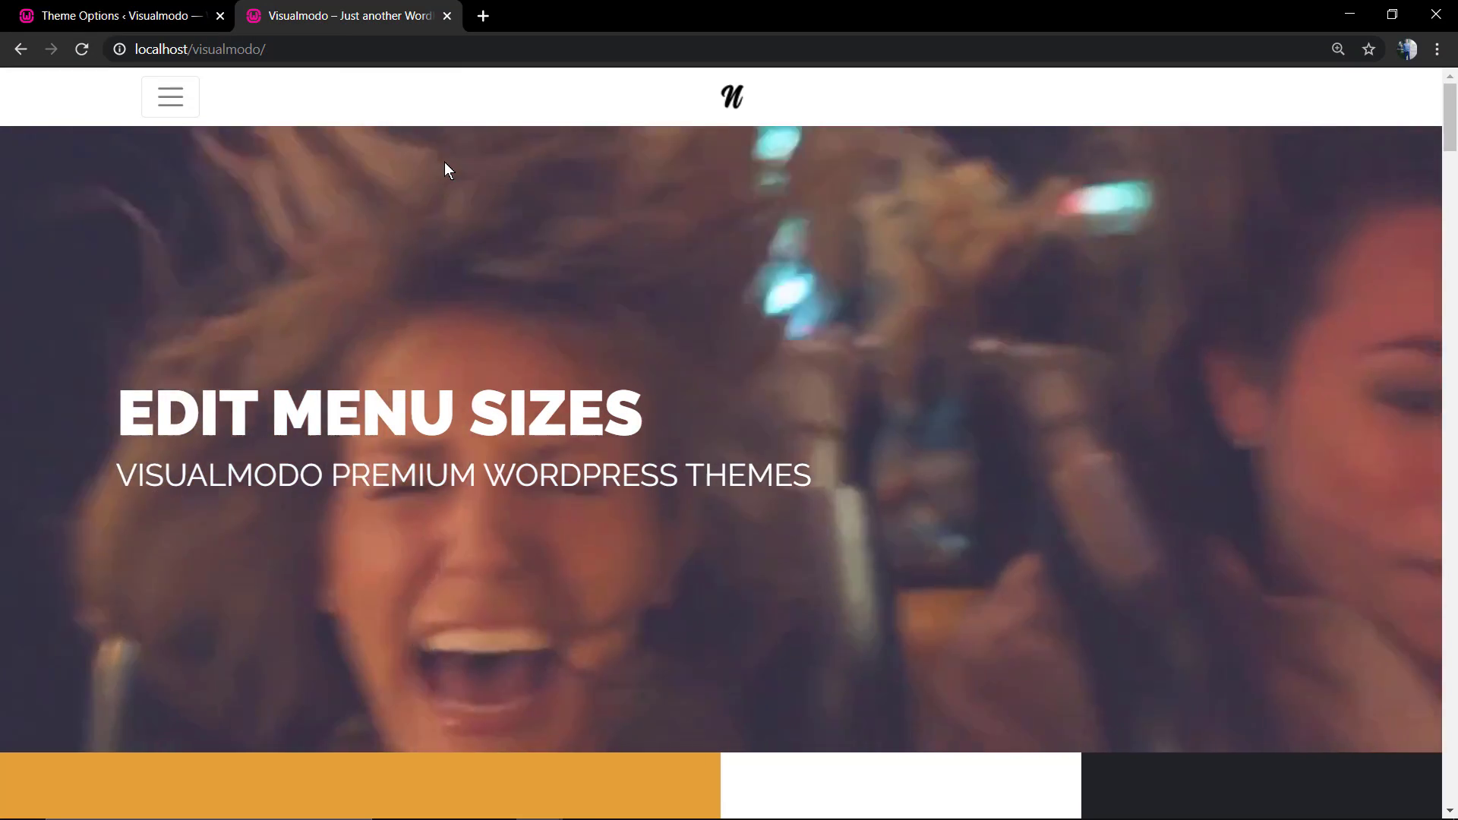
key(F5)
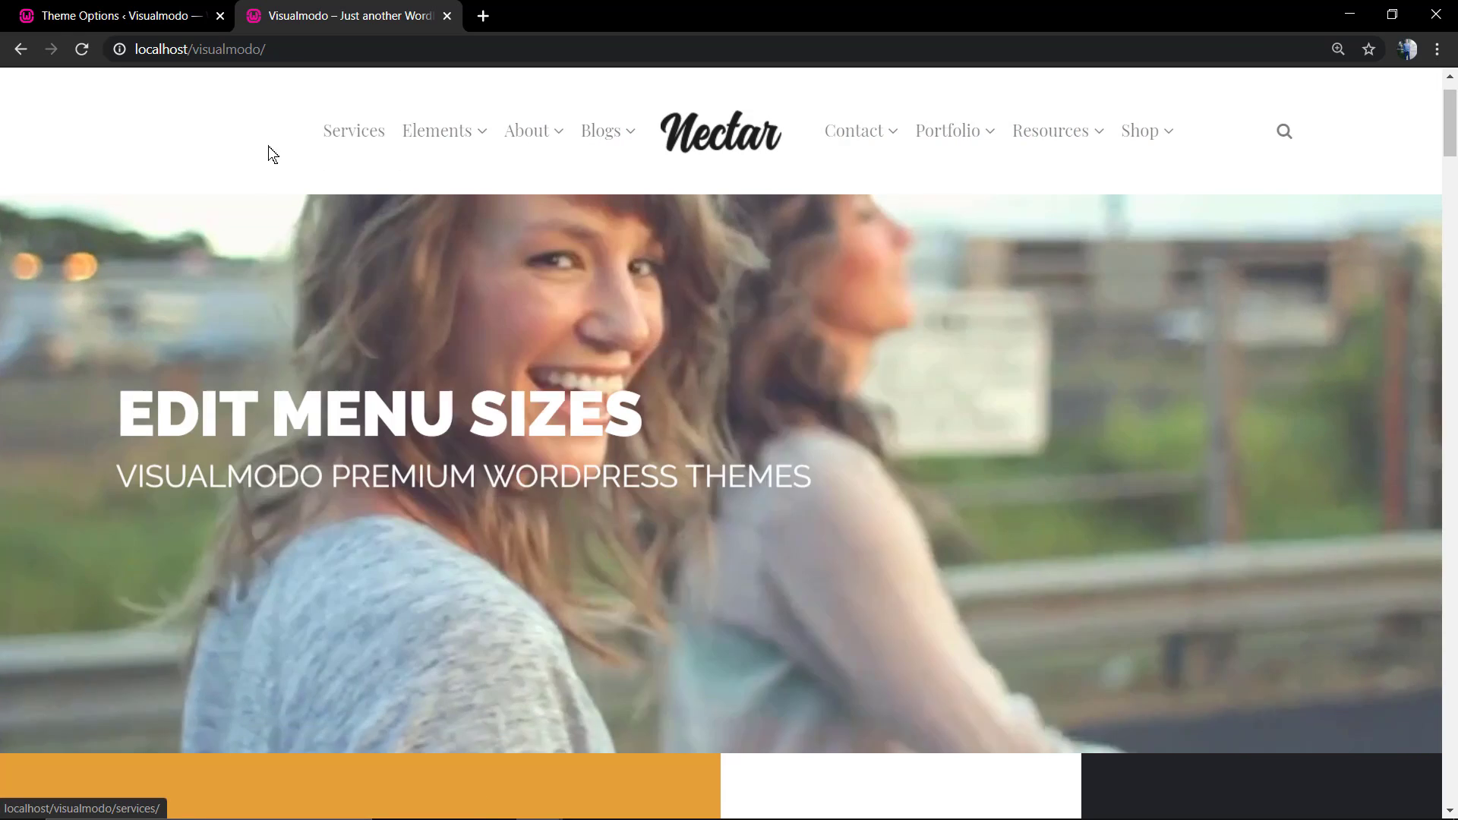
click(160, 14)
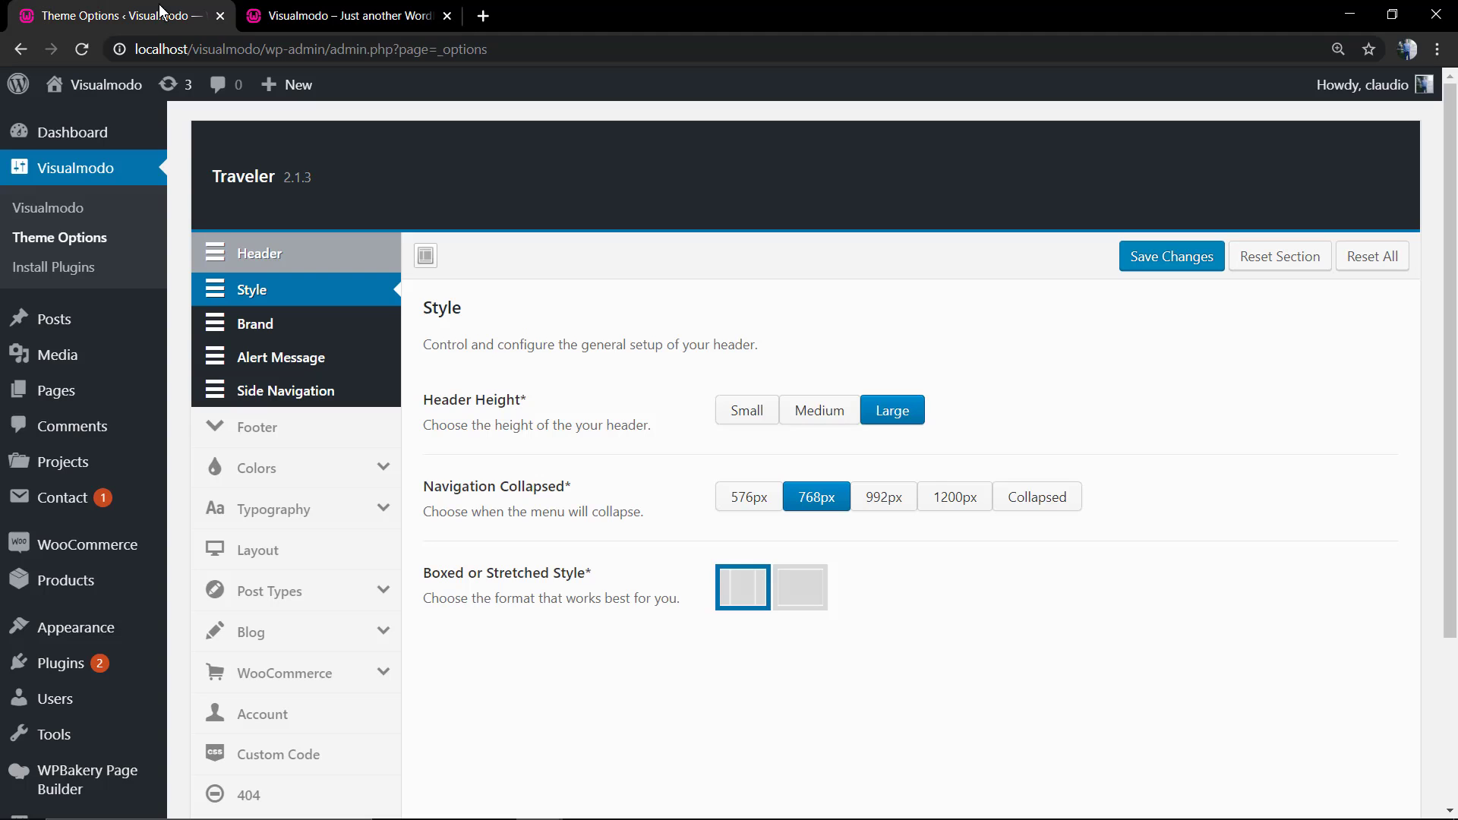
- Save 26 px navigation font size and line height, then reload the front page
click(281, 522)
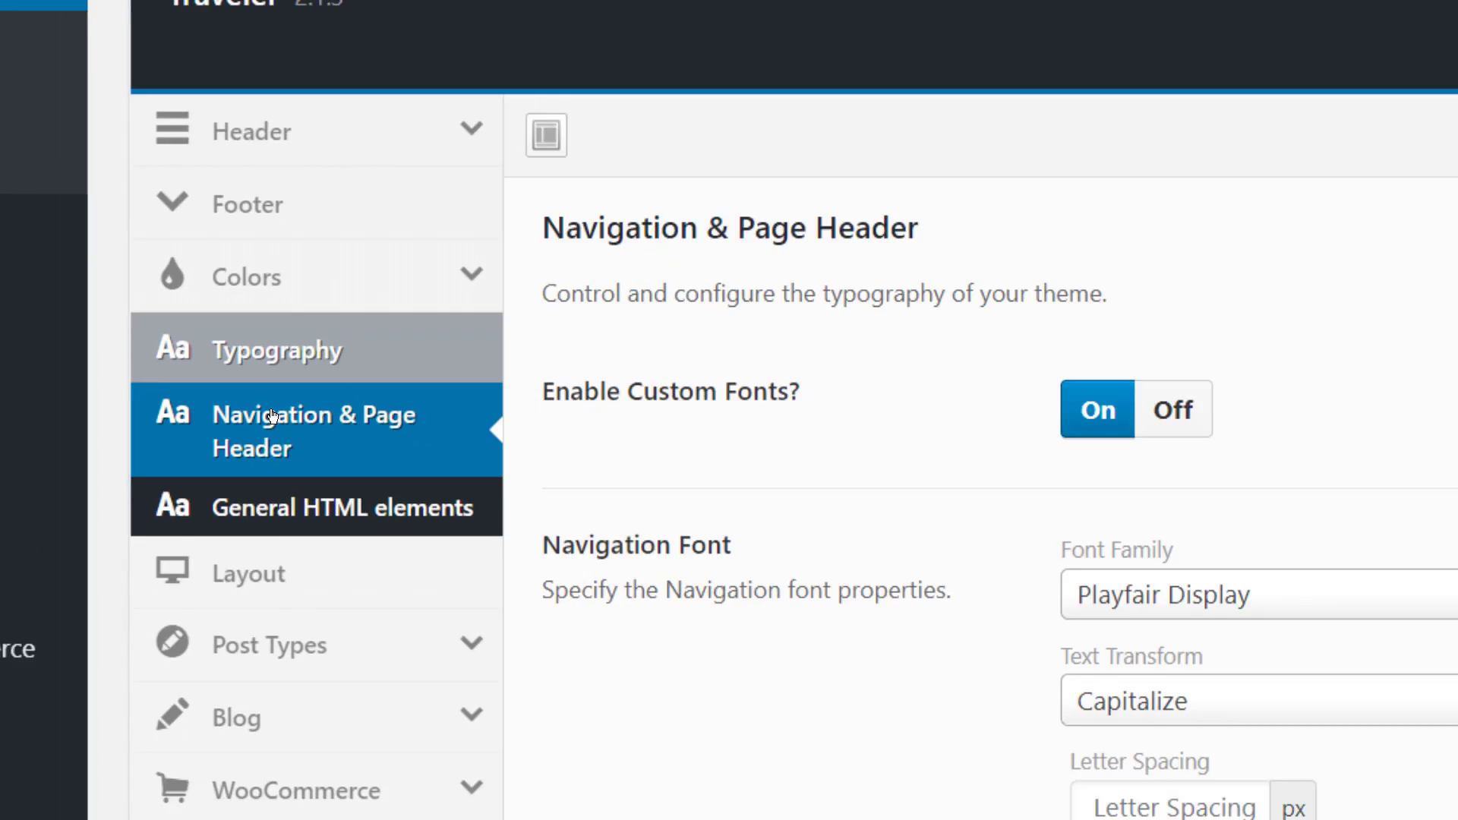
scroll(609, 459, down, 2)
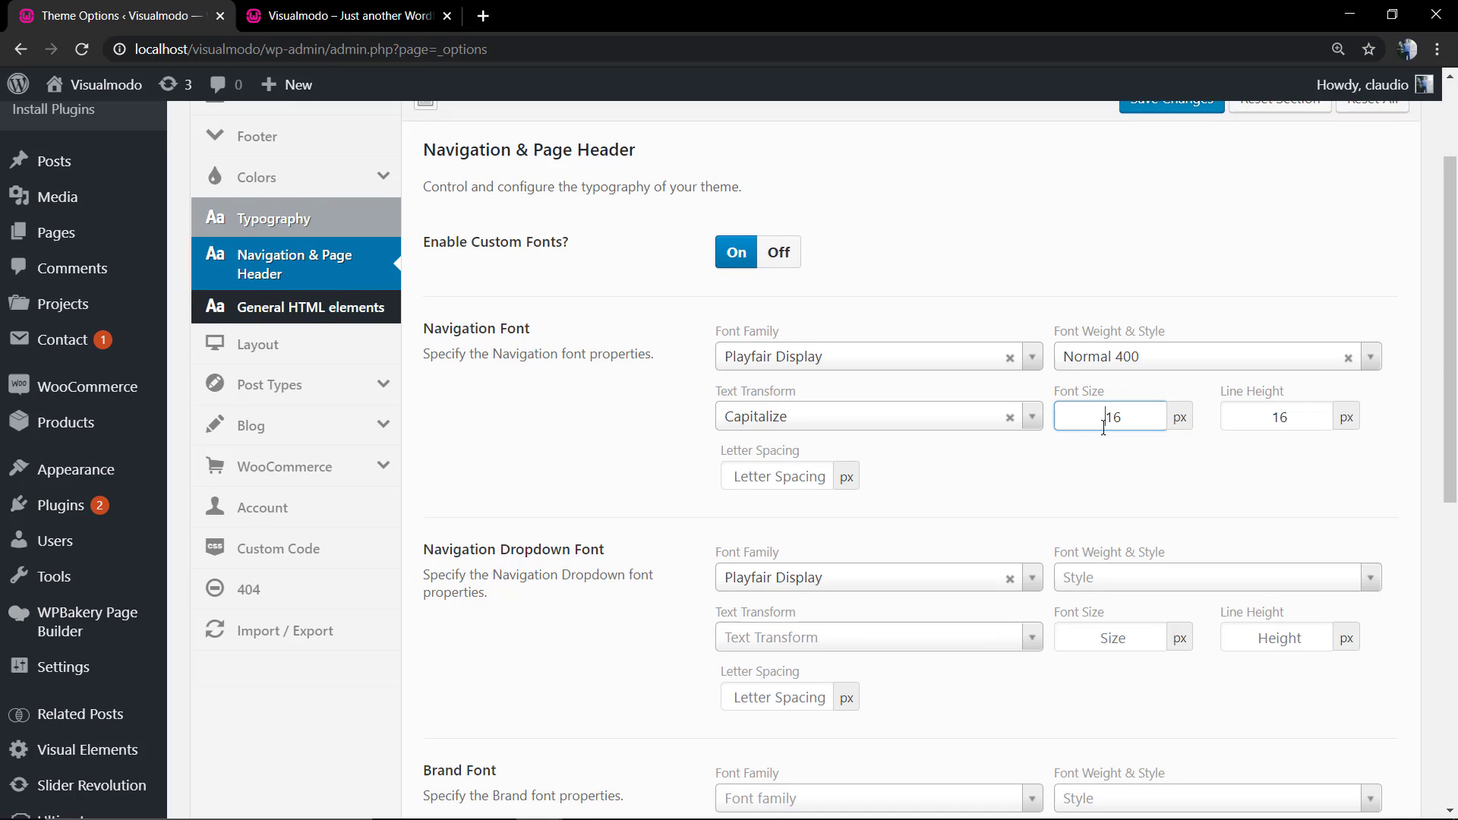
text(2)
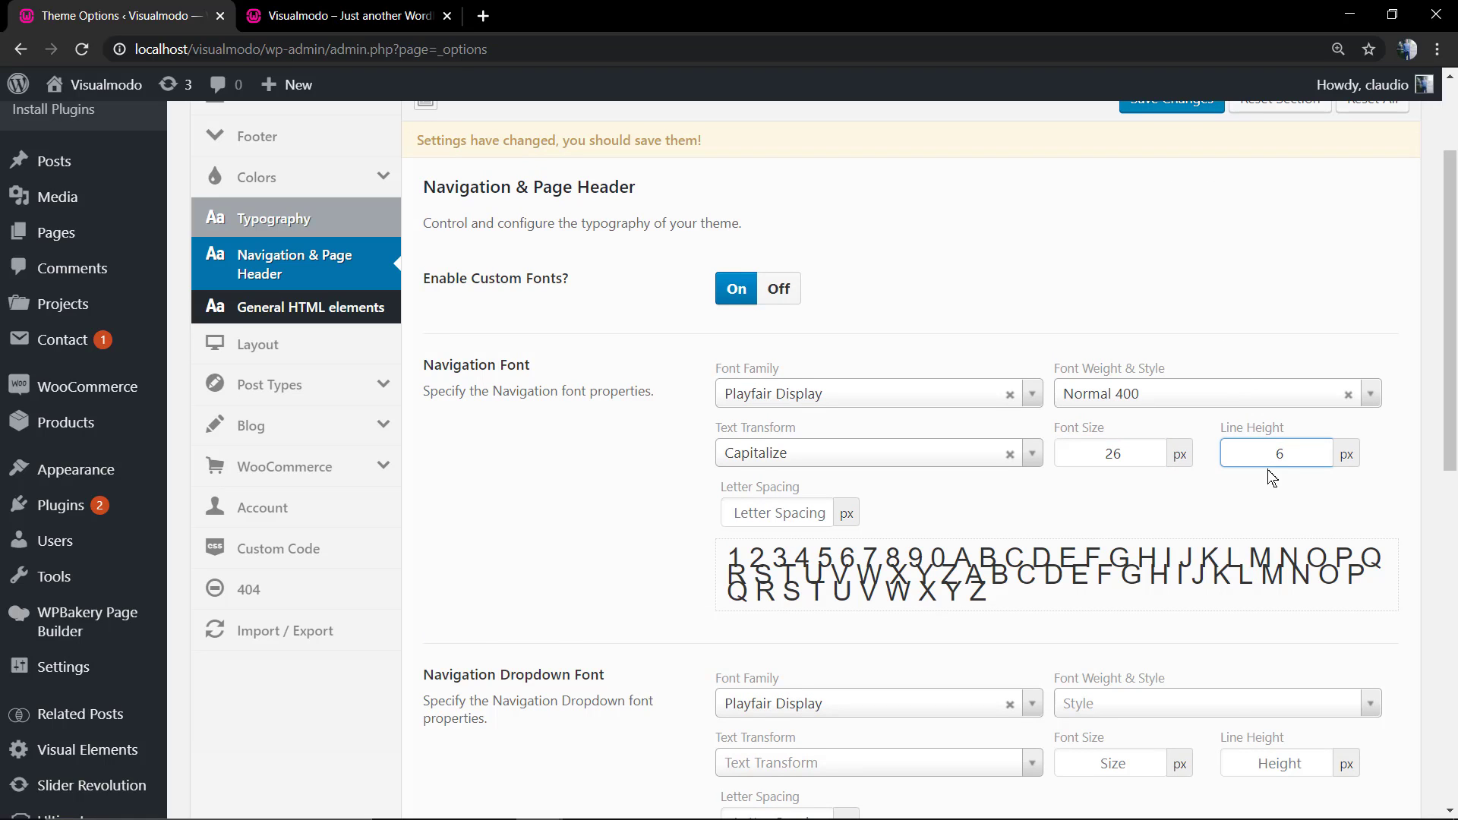
text(2)
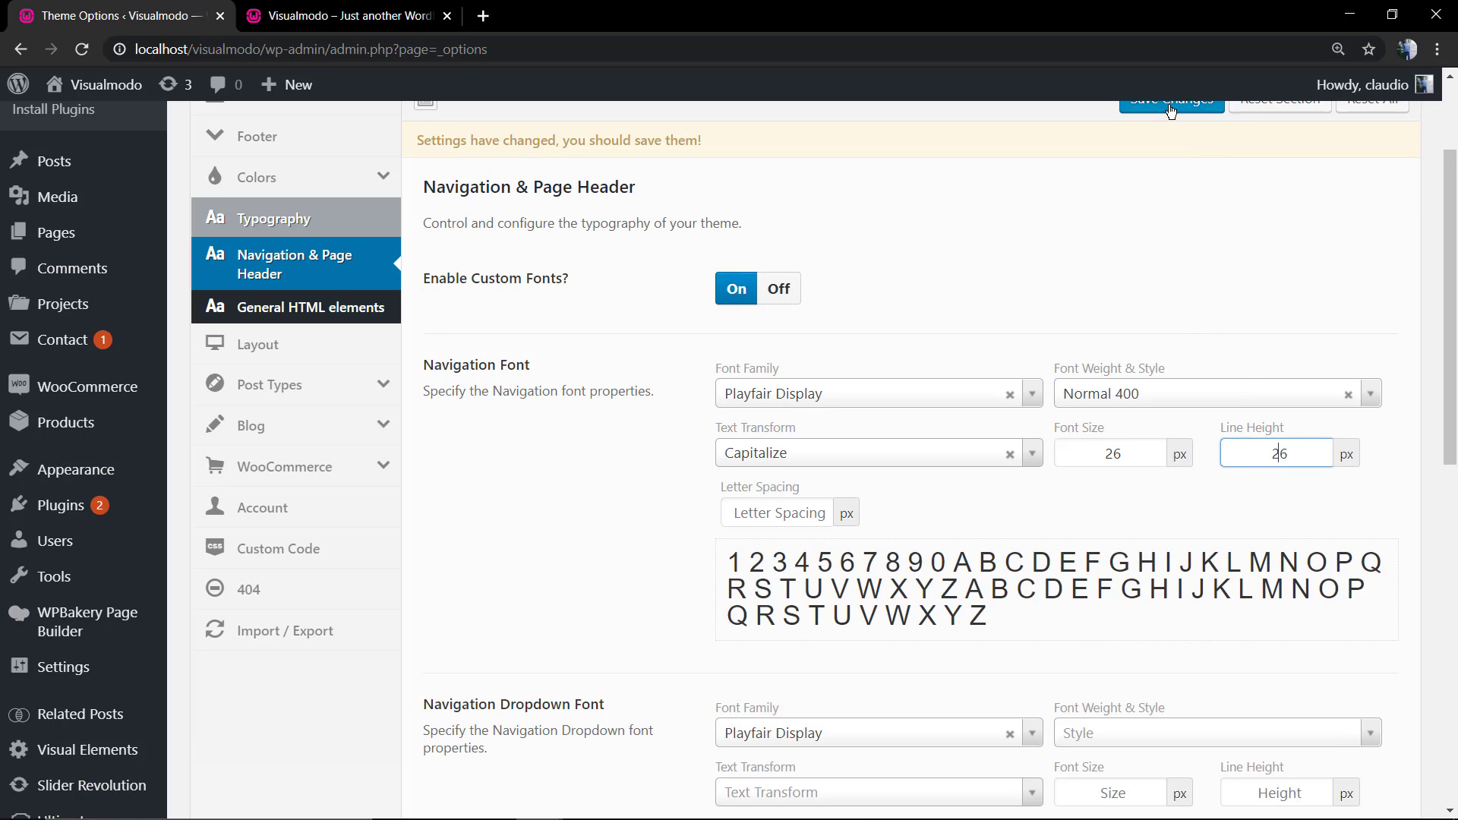
click(1170, 103)
click(348, 14)
key(F5)
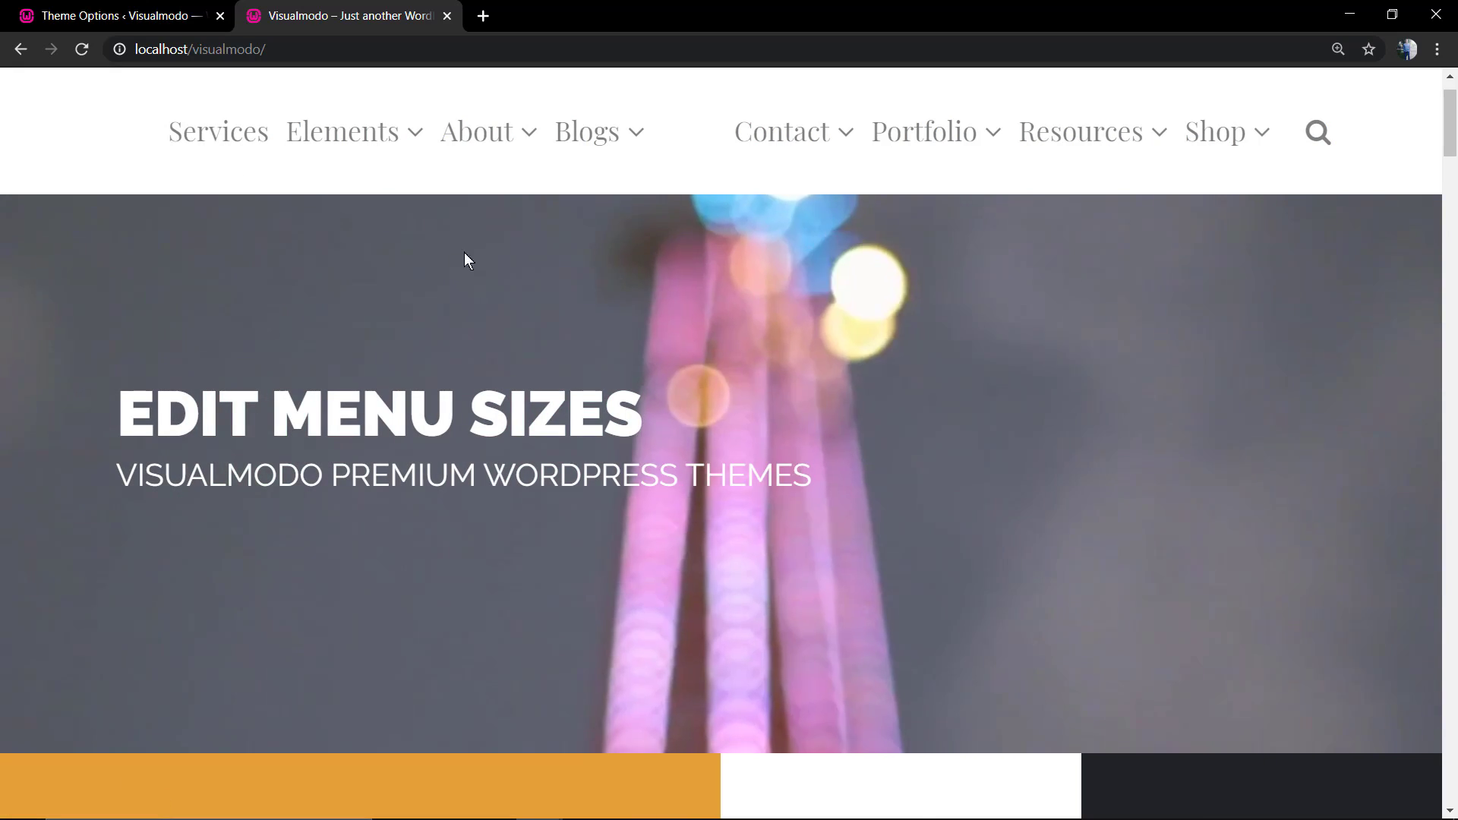
- Save 20 px navigation font size and line height, then reload the front page
key(ctrl+Page_Up)
text(20)
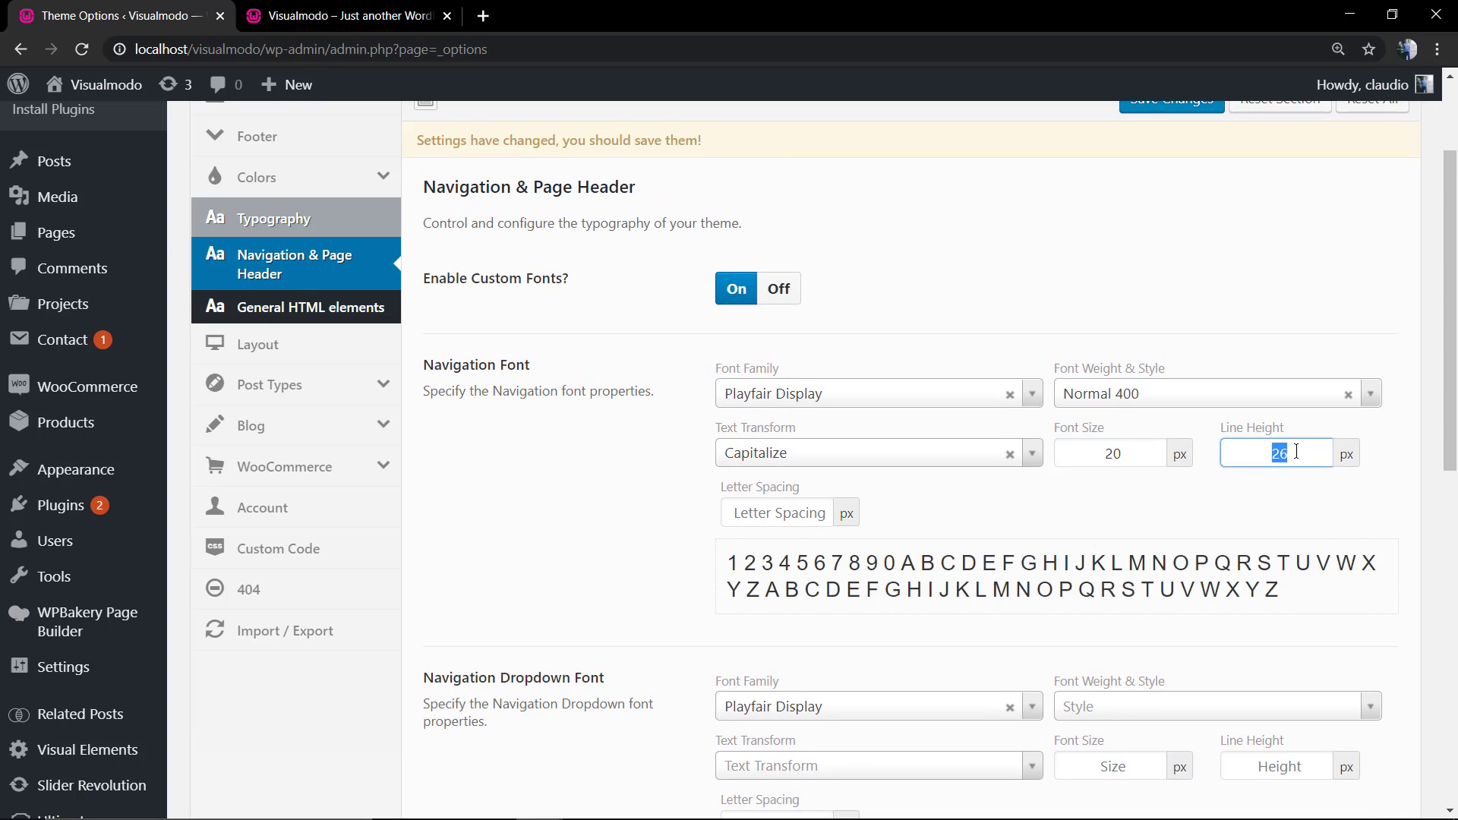
text(2)
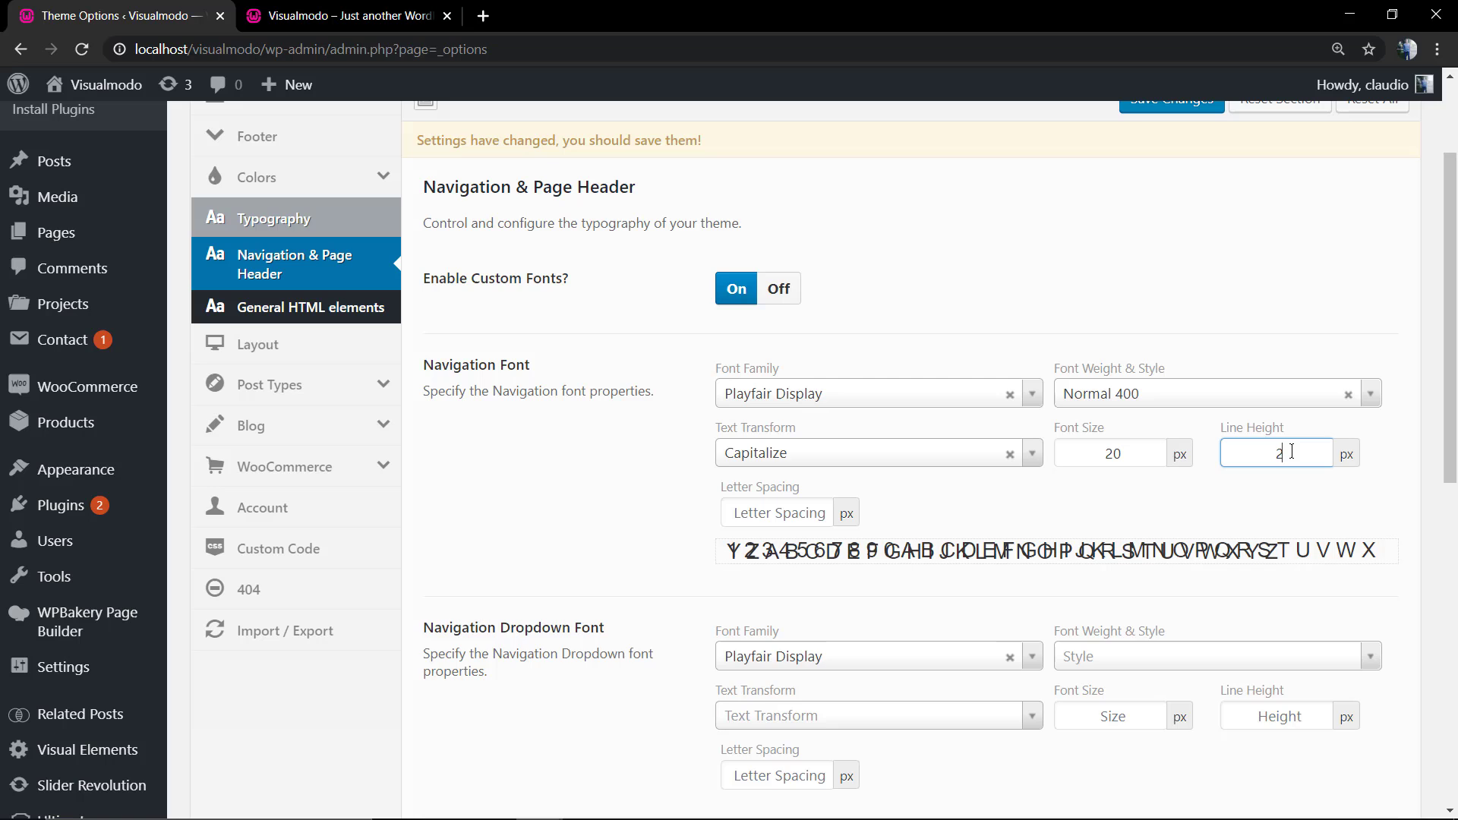
text(0)
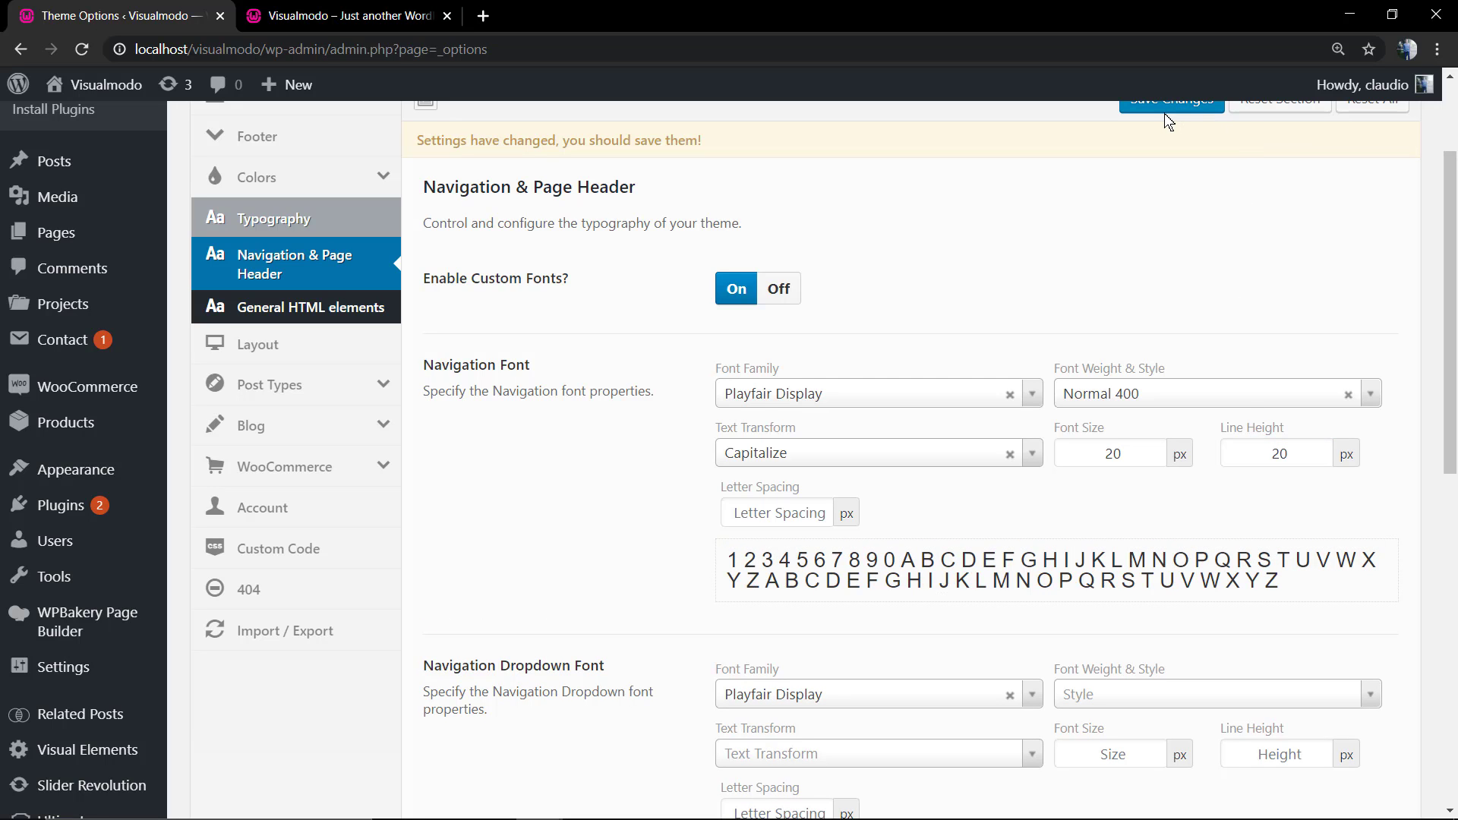
click(1164, 112)
click(309, 16)
key(F5)
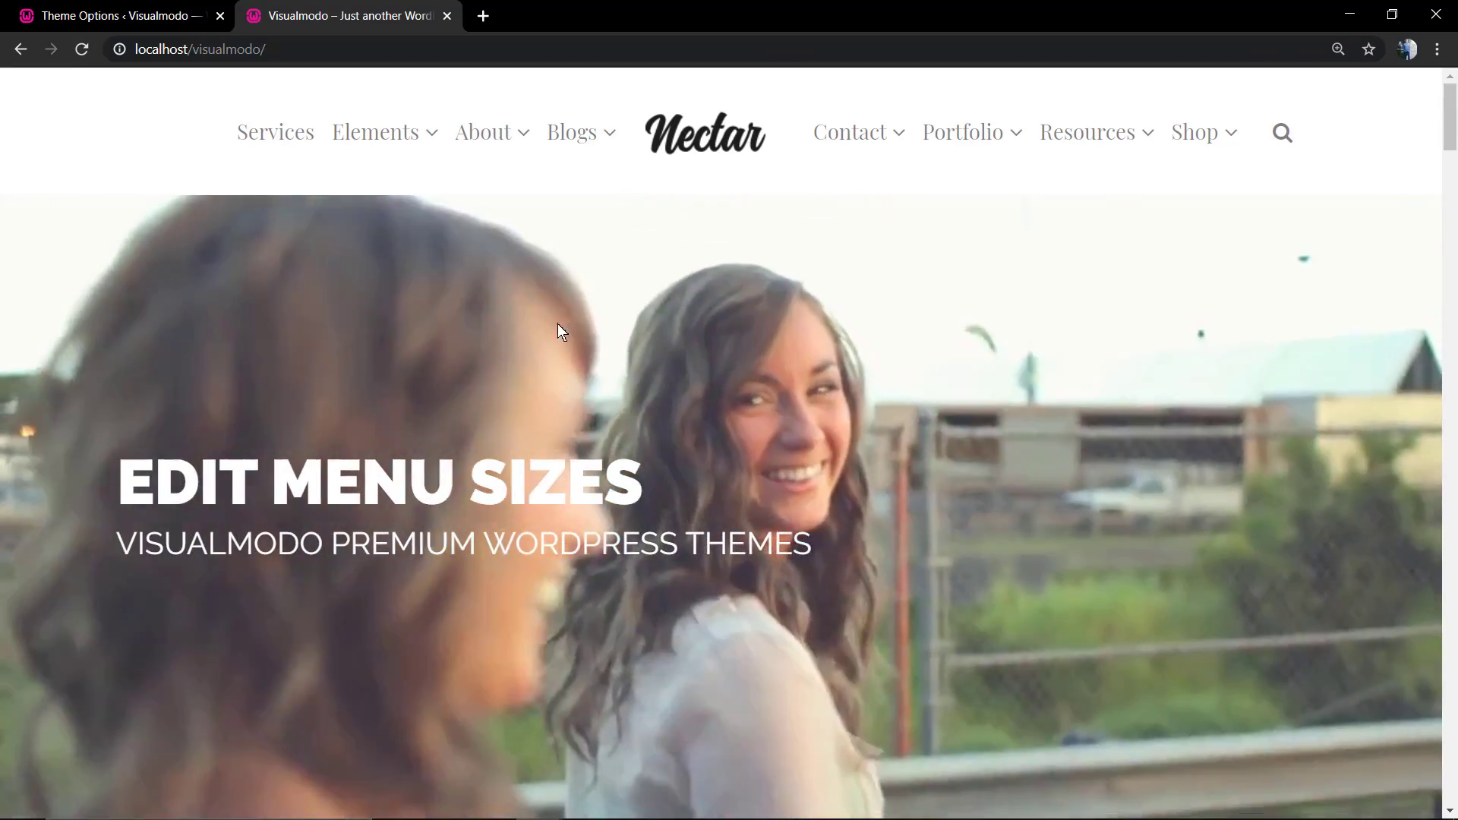
- Save the navigation font weight as Bold 700 and check the bolder menu on the site
click(81, 11)
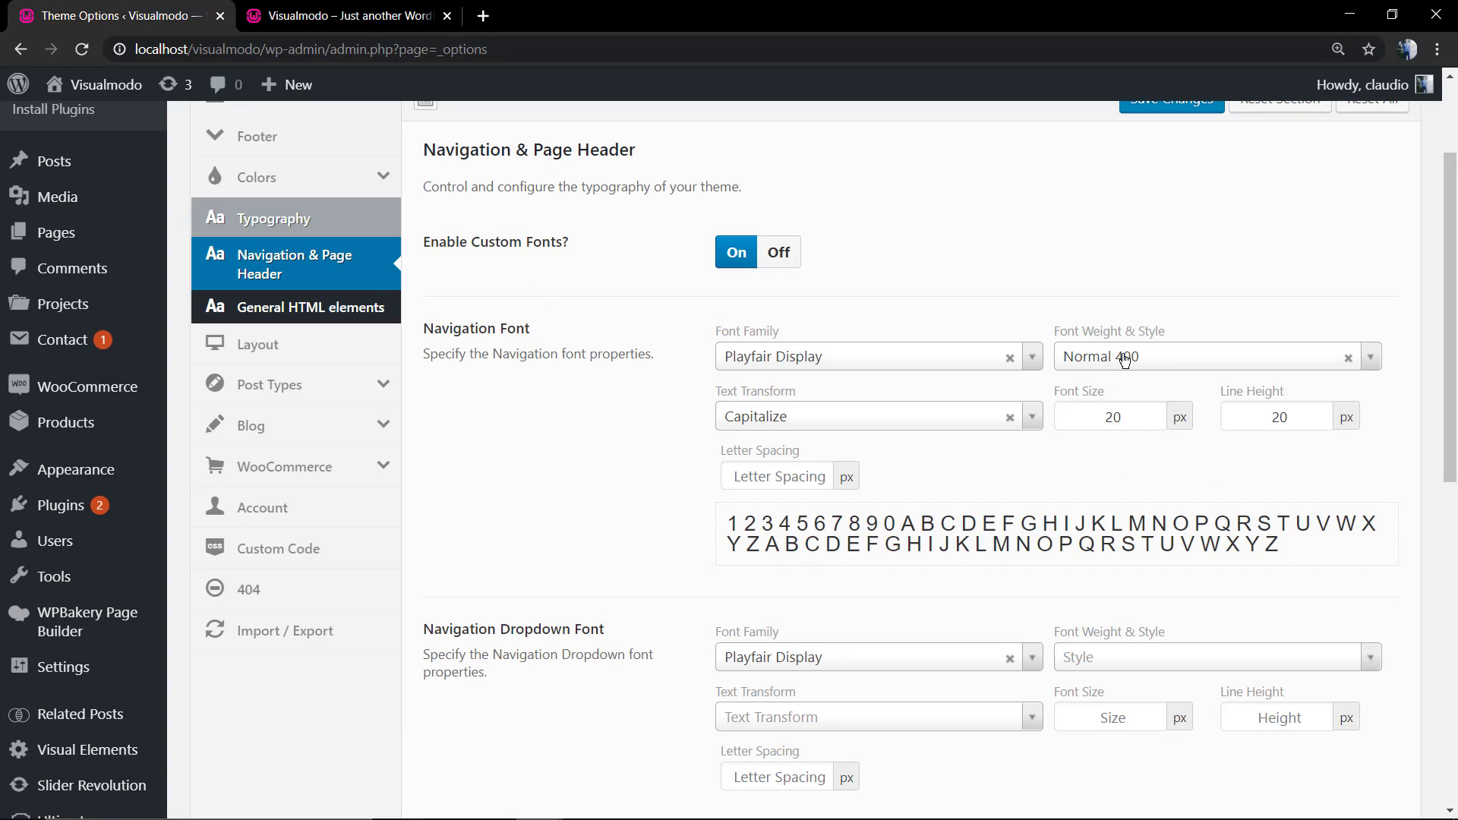
click(1164, 455)
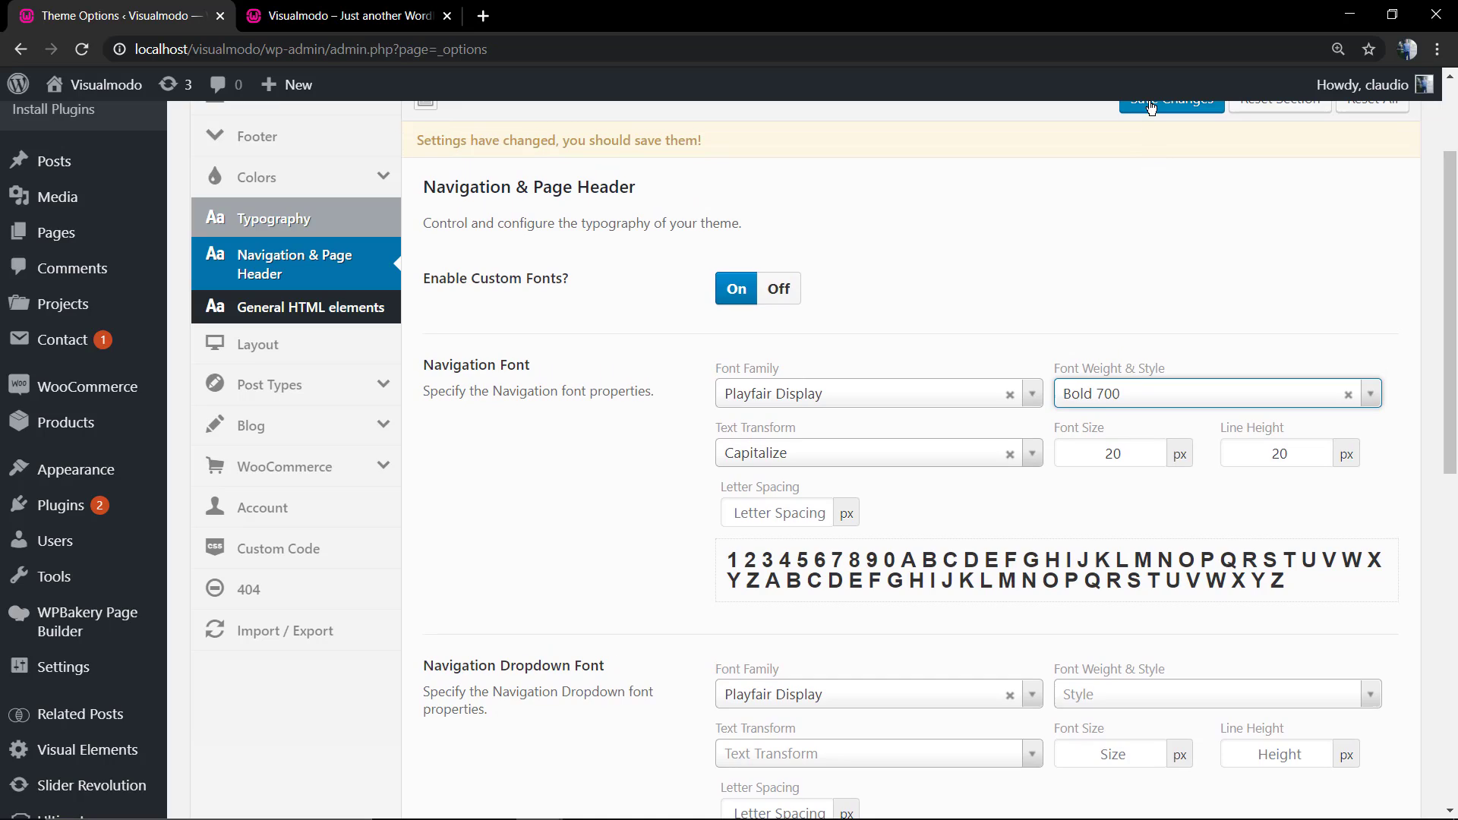
scroll(1157, 107, up, 2)
click(1173, 258)
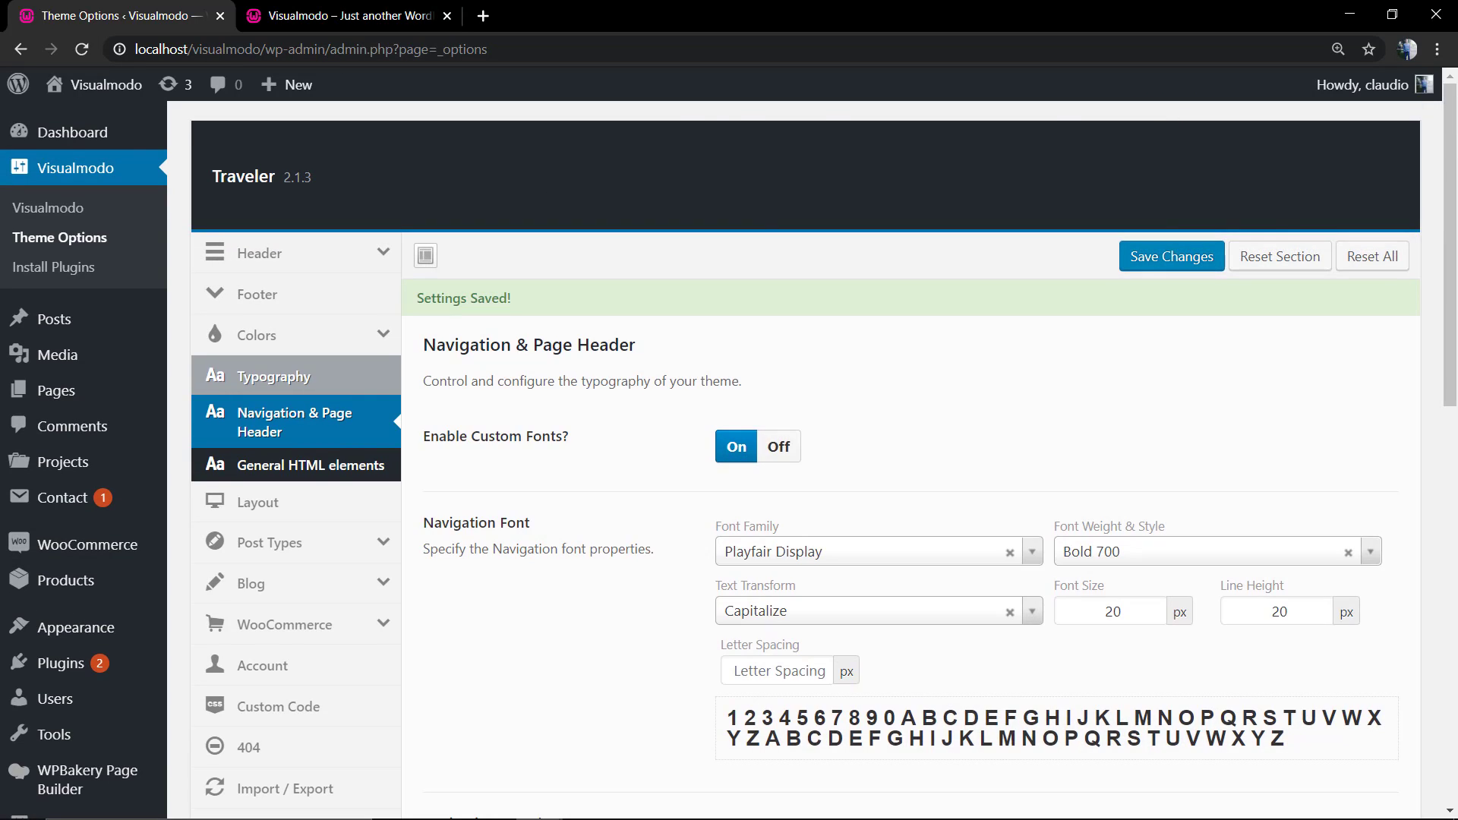
key(ctrl+Tab)
key(ctrl+r)
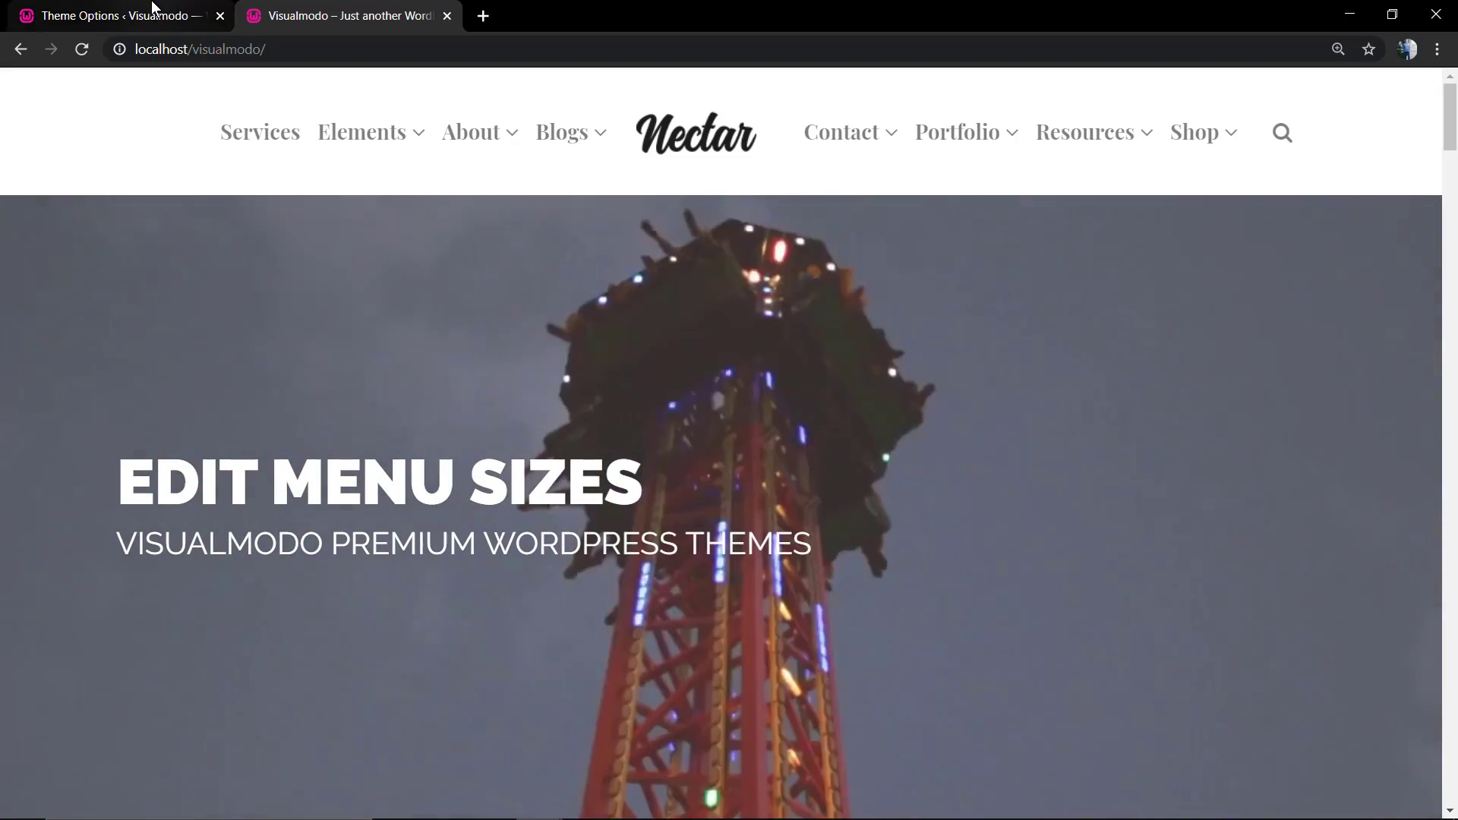
click(145, 16)
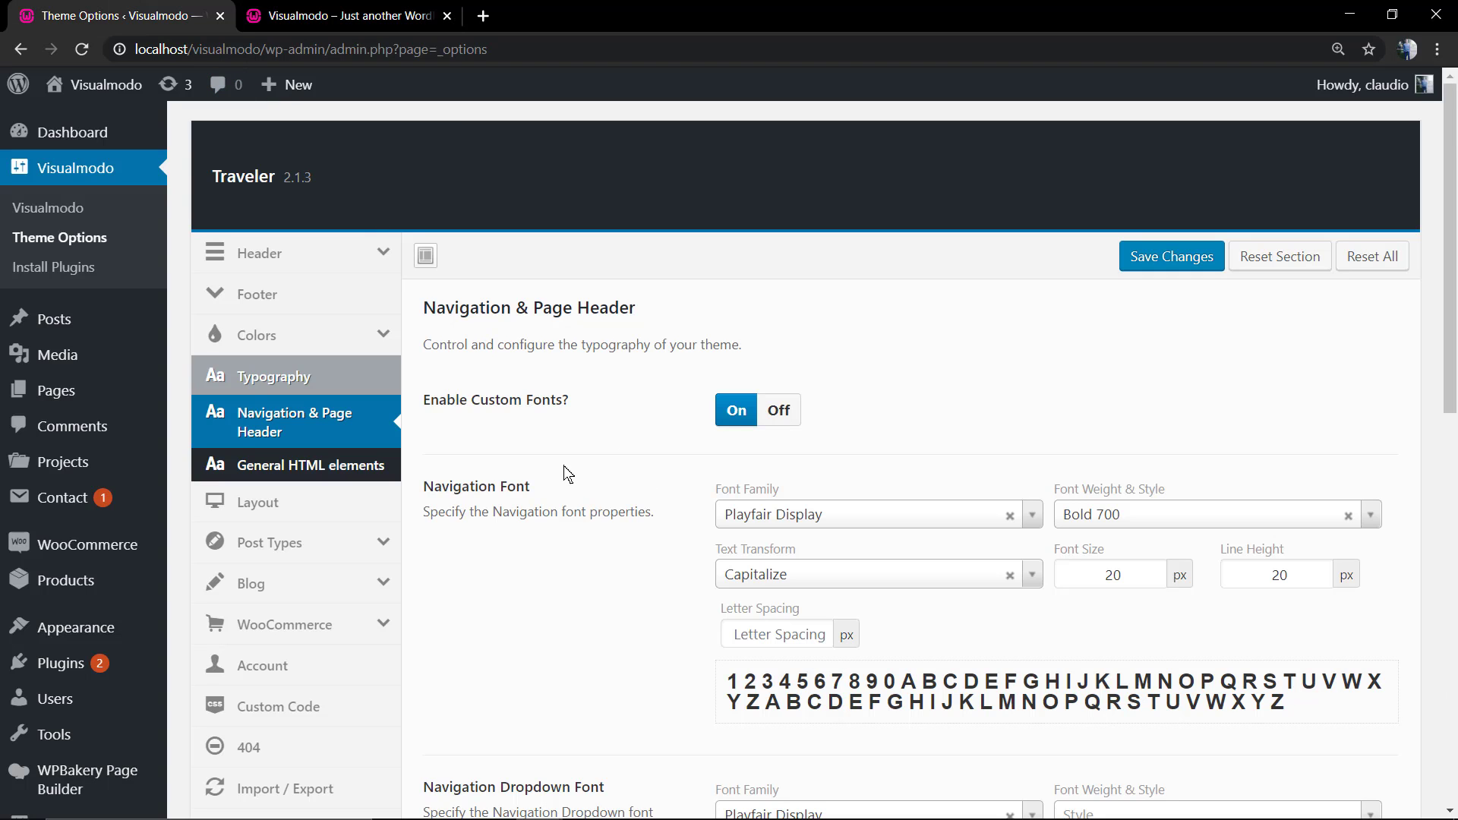
scroll(564, 474, down, 3)
scroll(554, 496, down, 2)
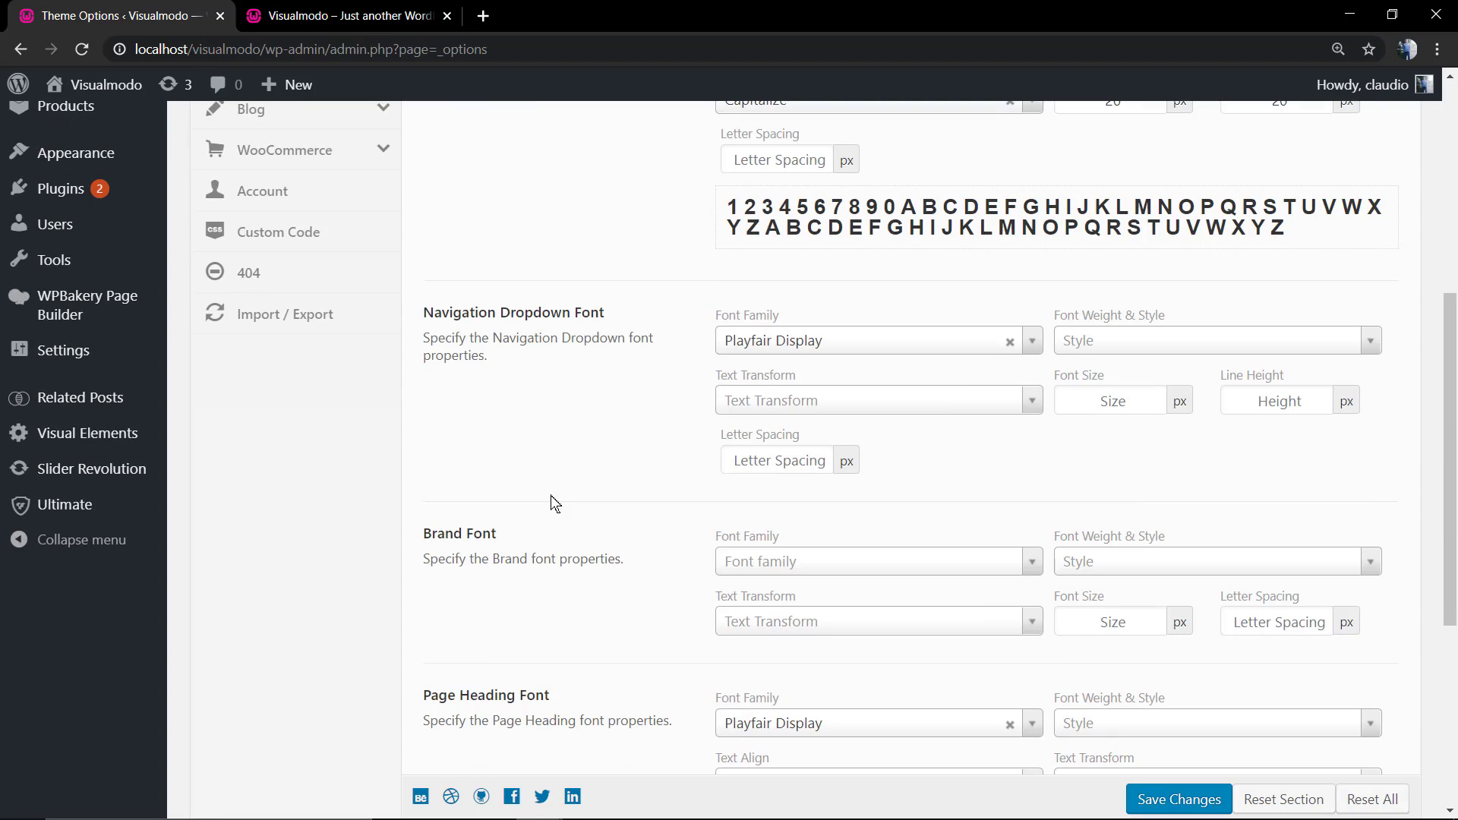
scroll(583, 432, down, 2)
scroll(583, 431, down, 2)
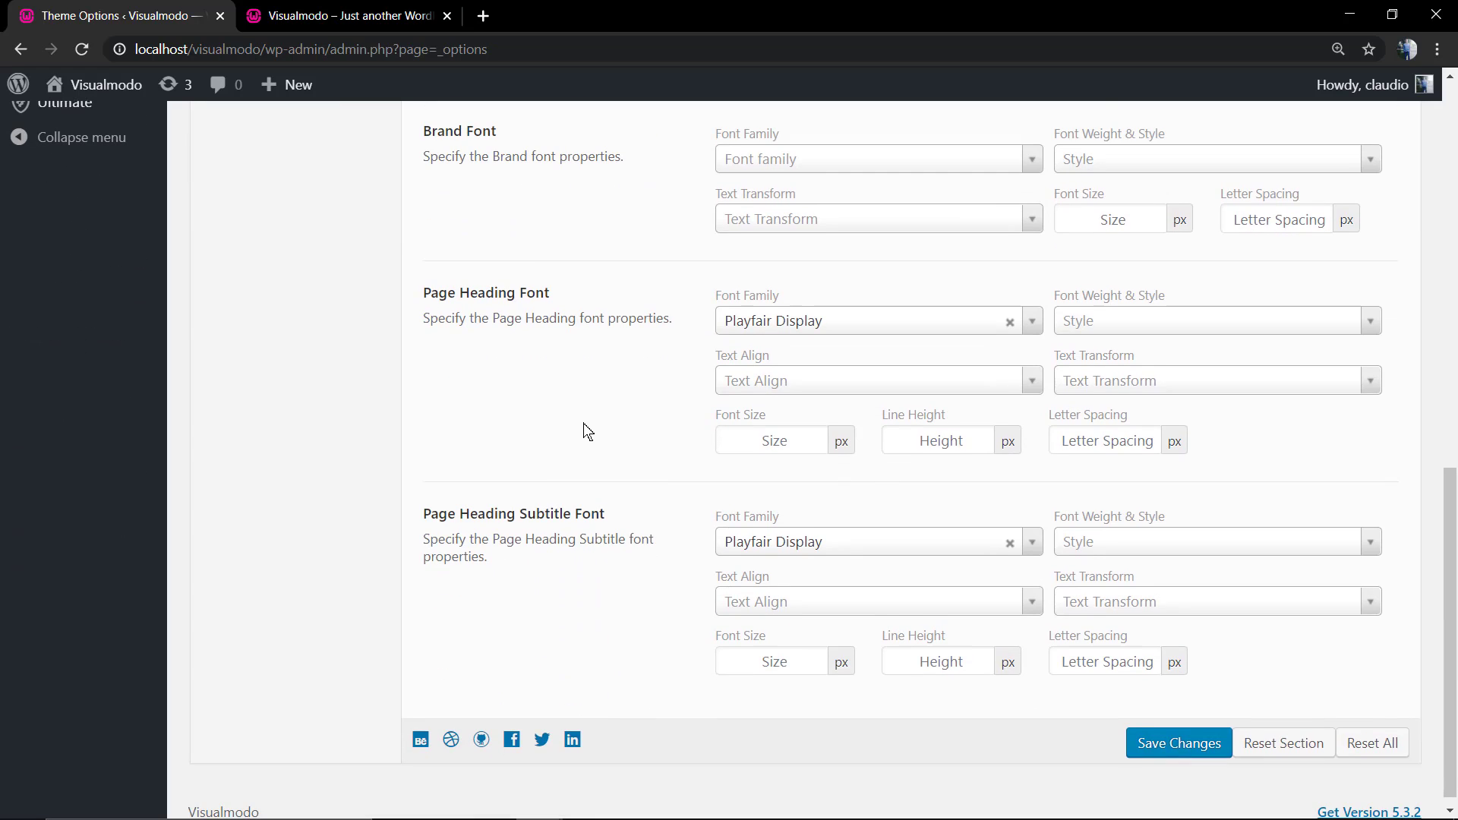
scroll(584, 430, down, 1)
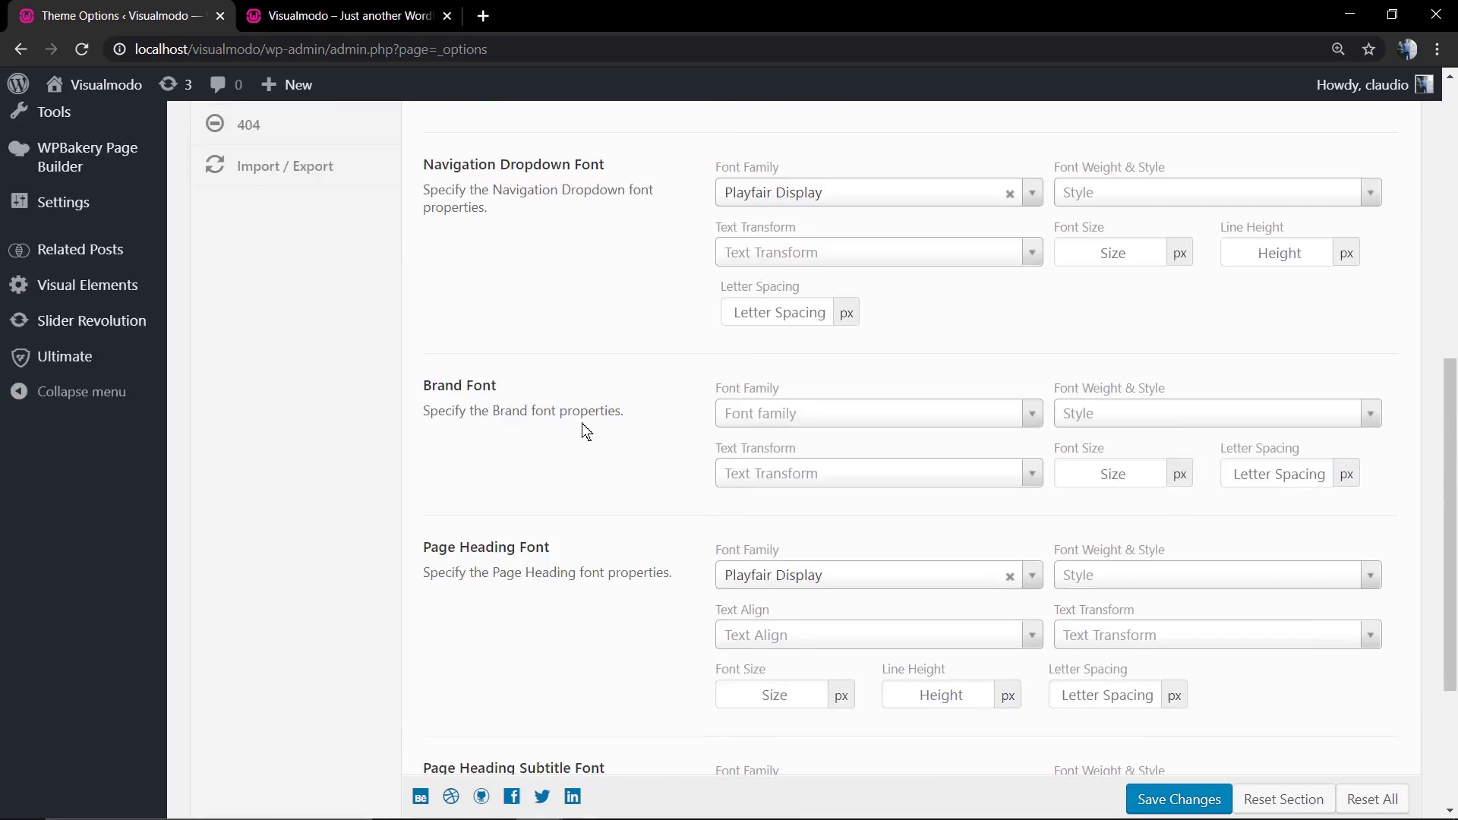
scroll(583, 430, up, 3)
scroll(585, 440, up, 2)
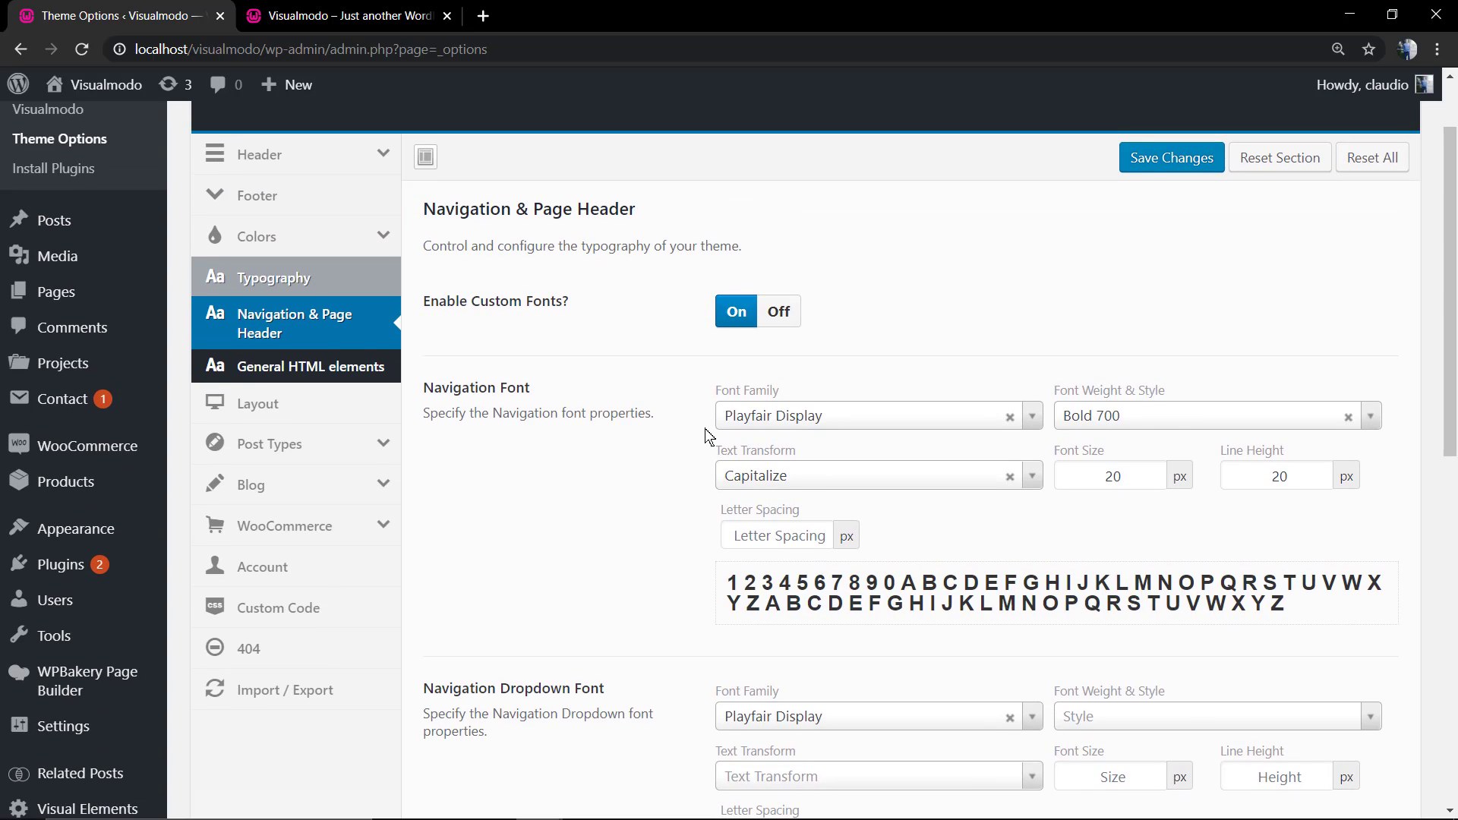
- Save navigation Text Transform as Uppercase and check the all-caps menu on the site
click(841, 475)
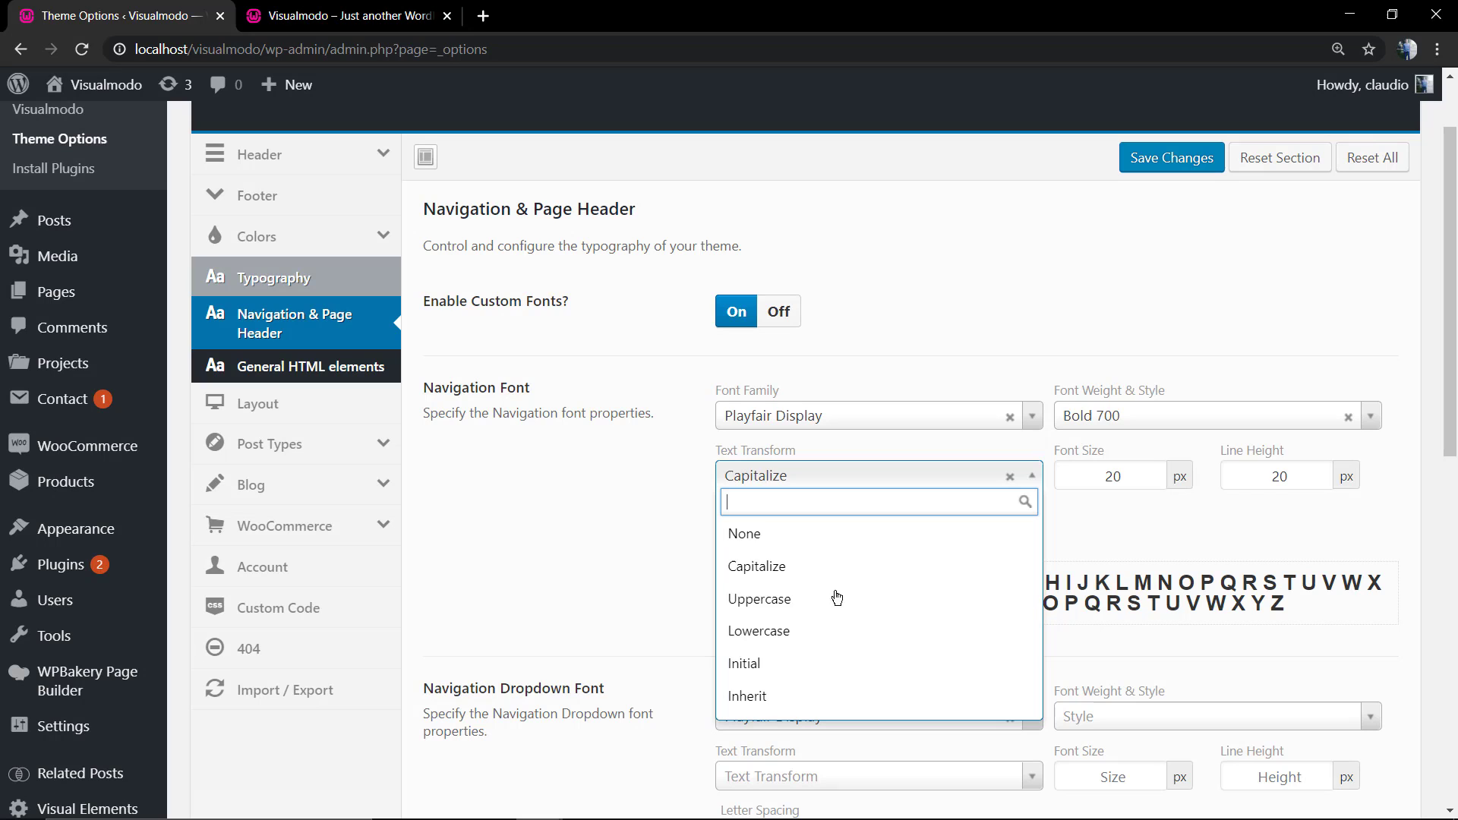
click(842, 600)
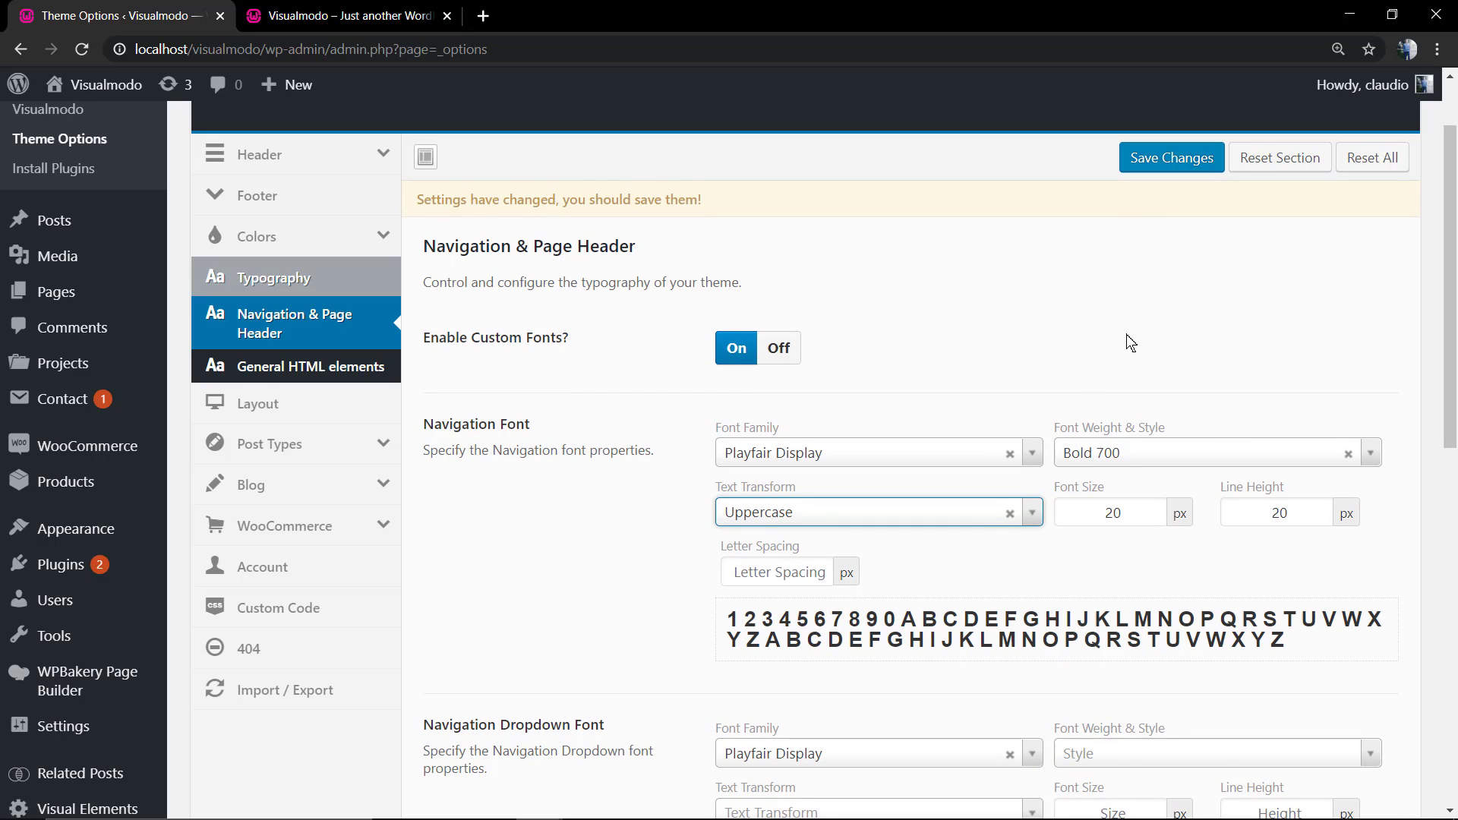
click(1142, 168)
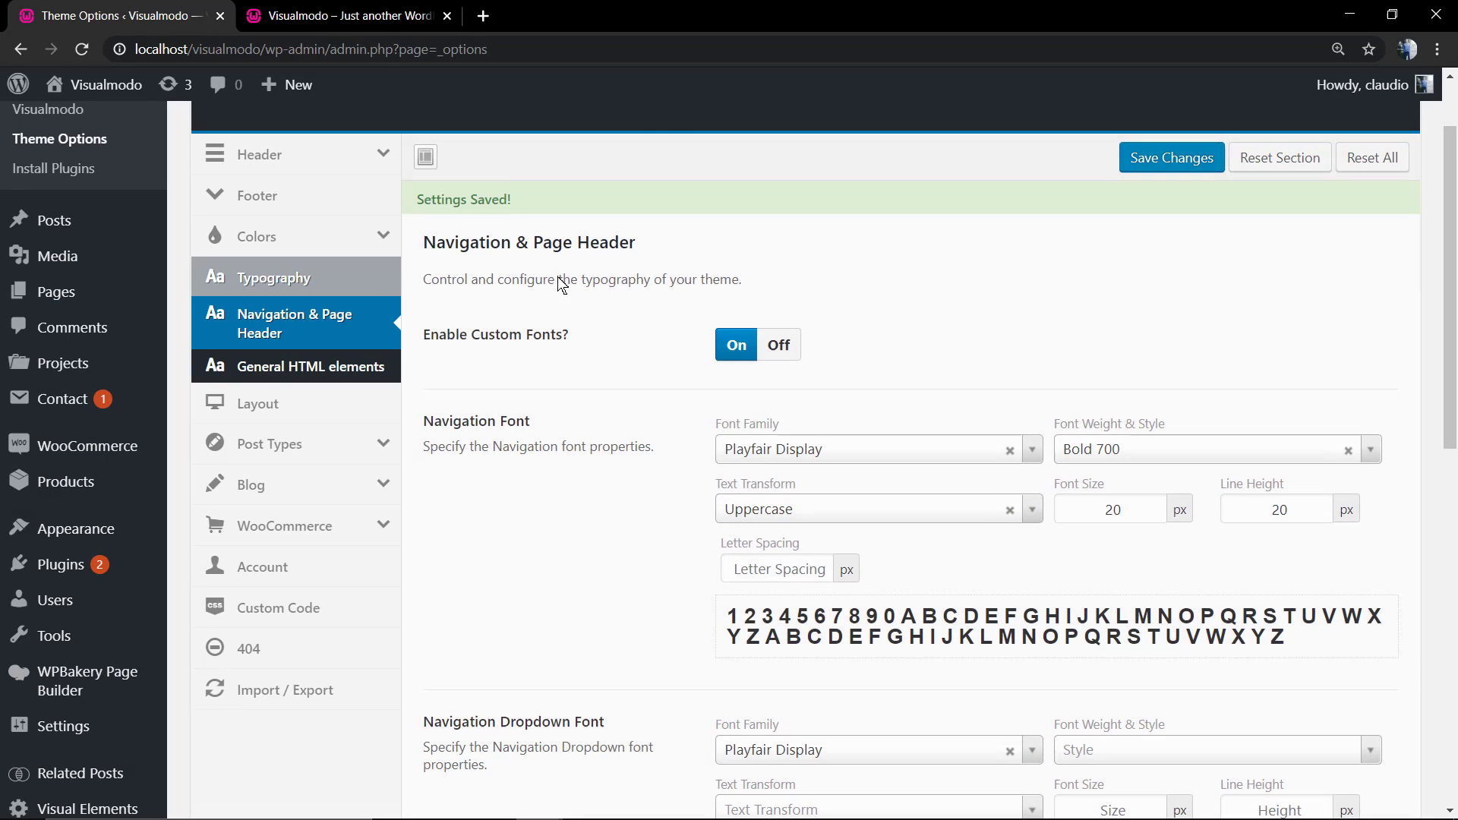
click(379, 18)
key(F5)
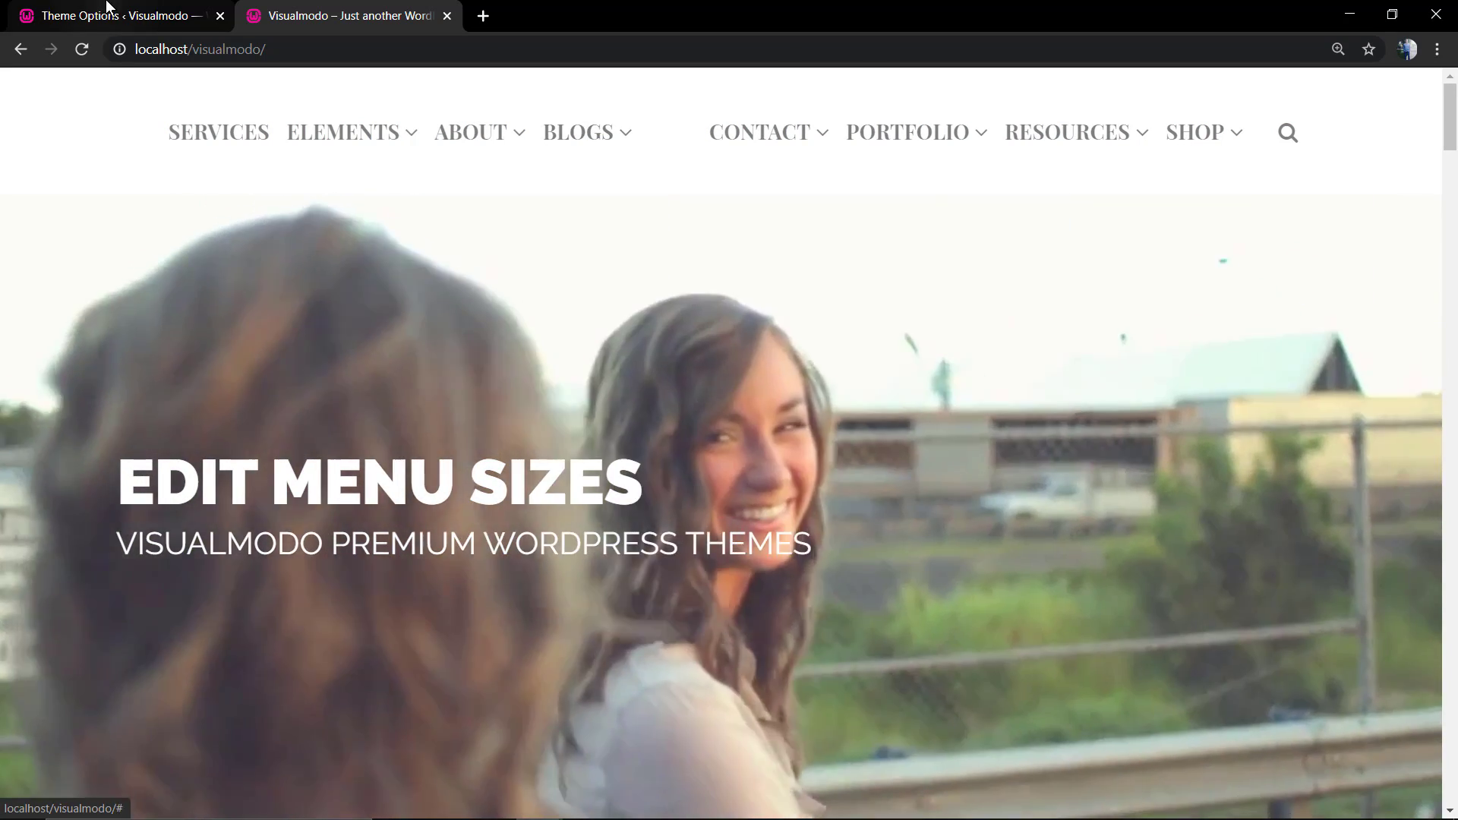
click(115, 16)
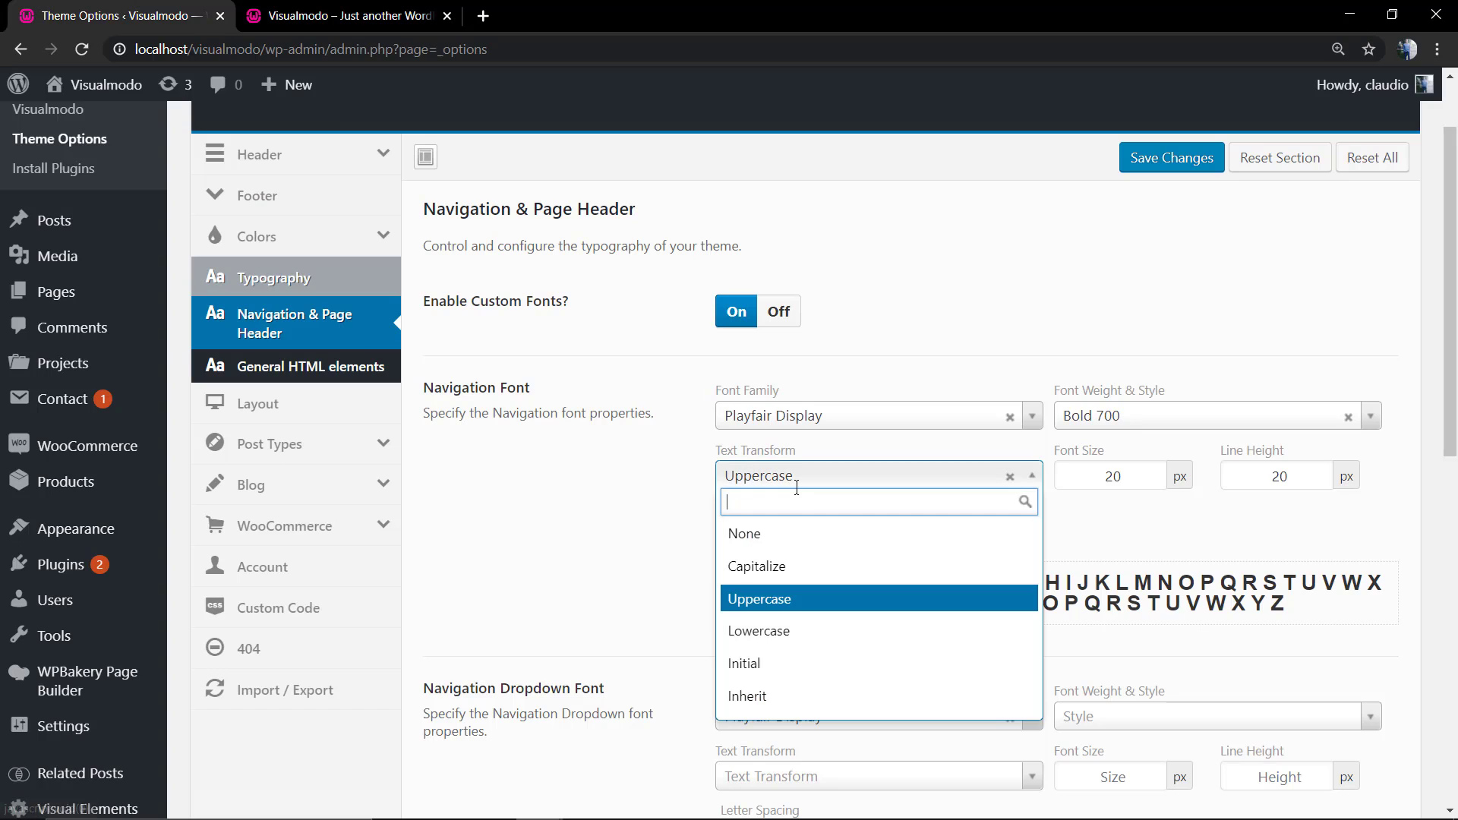
- Save navigation Text Transform as Capitalize, then save again from Header > Style
click(828, 567)
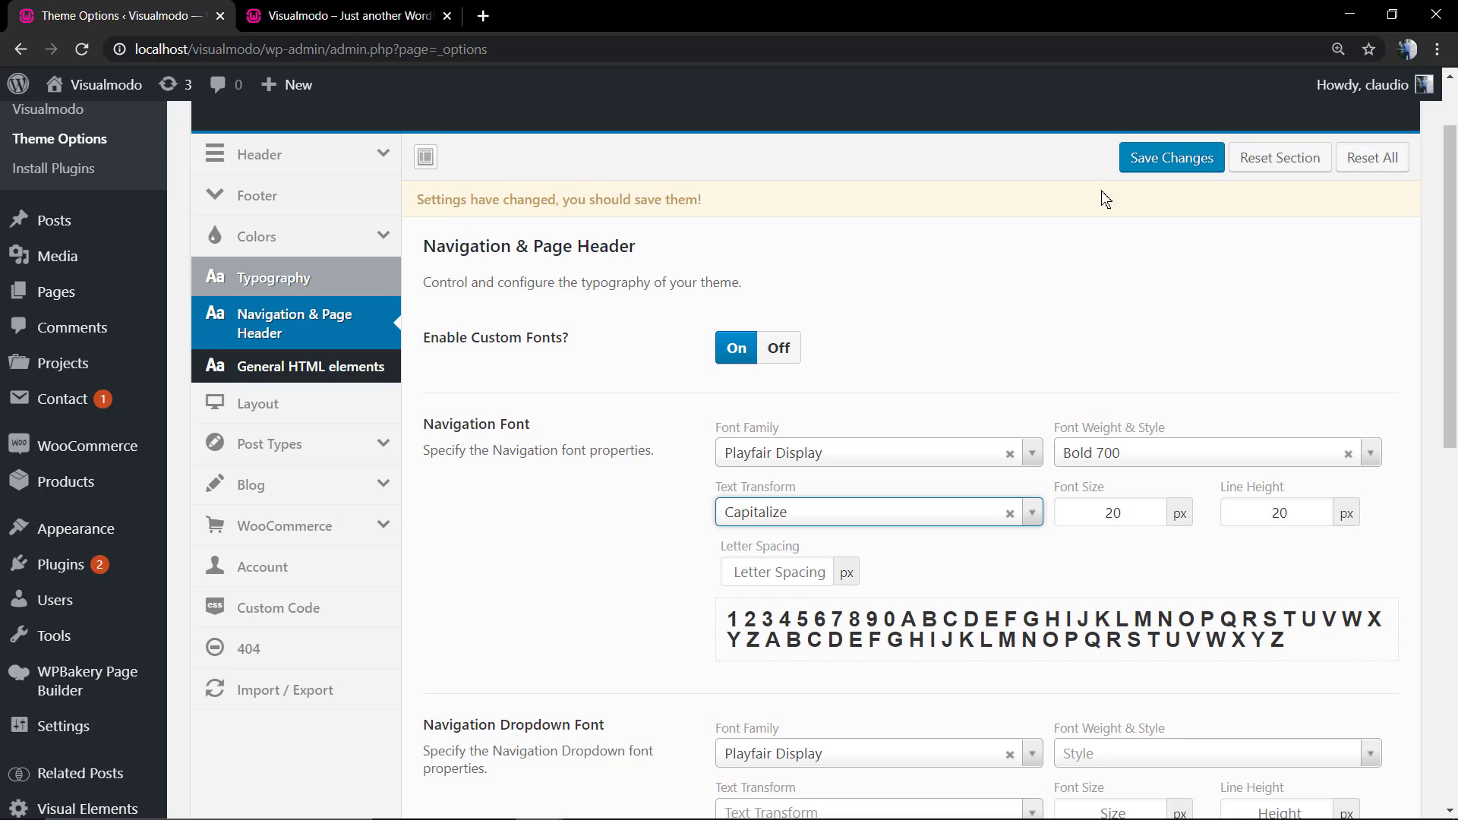
click(1147, 163)
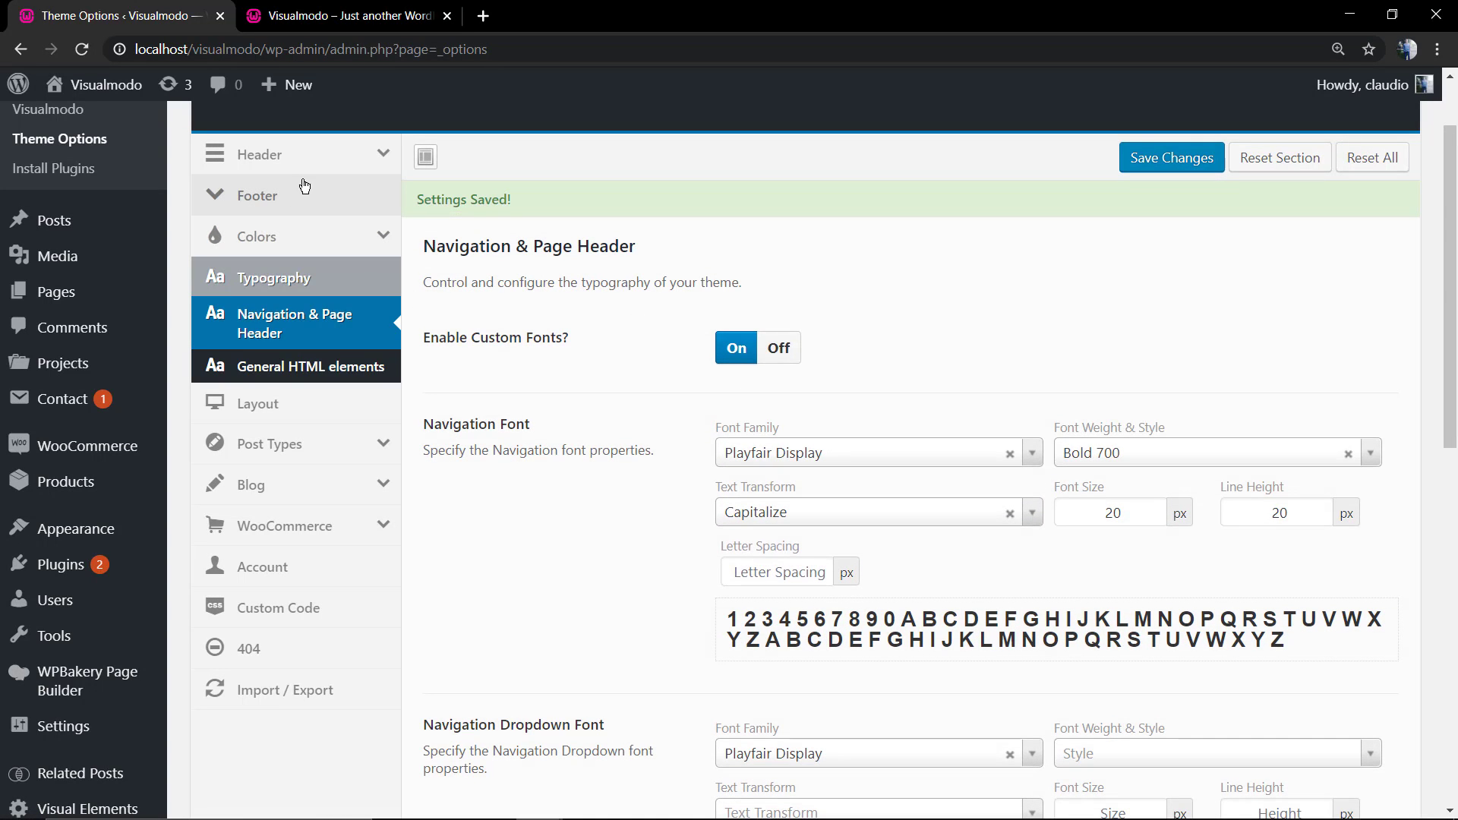
click(302, 160)
click(294, 201)
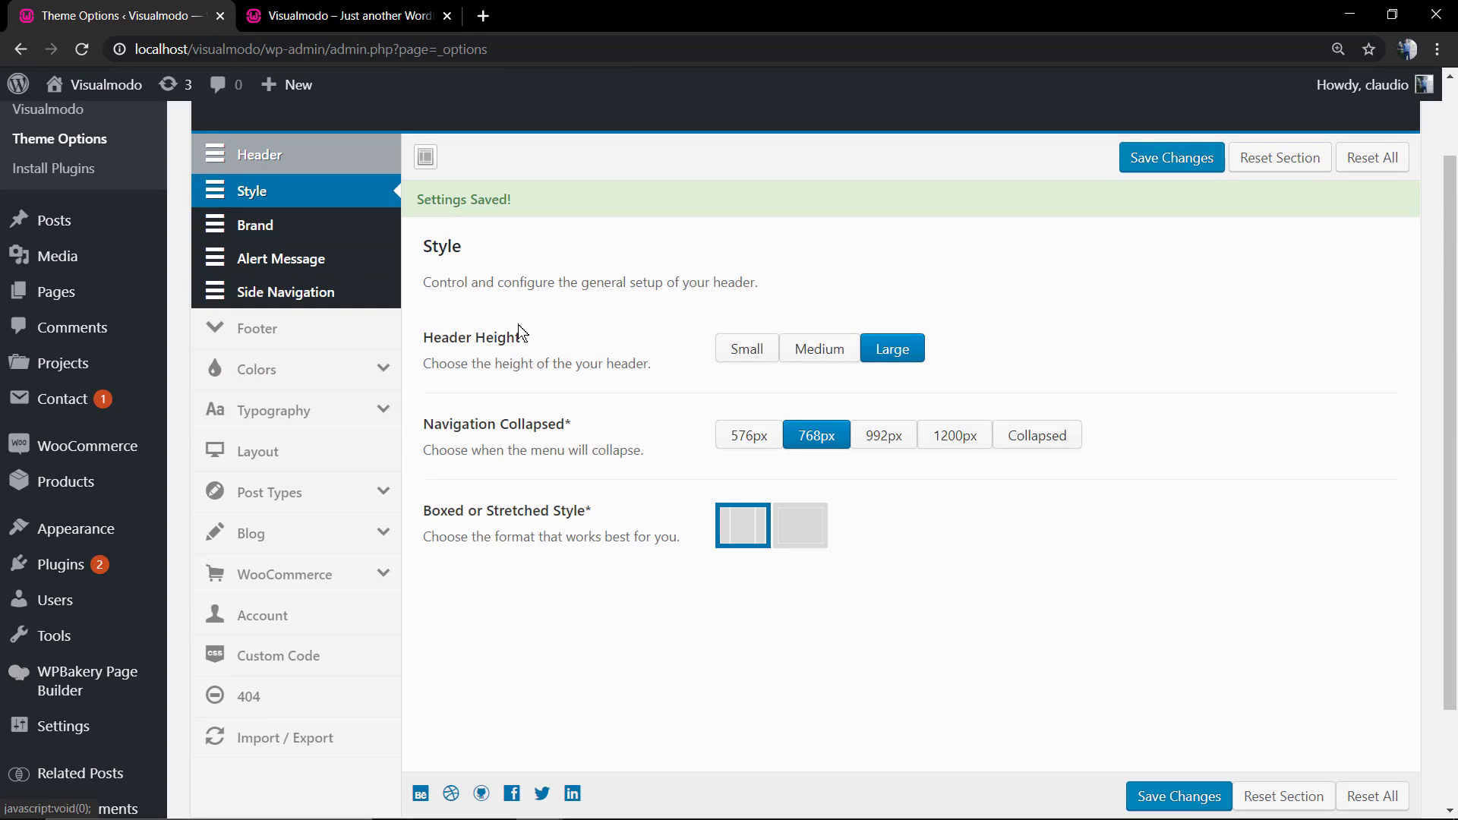
click(1125, 154)
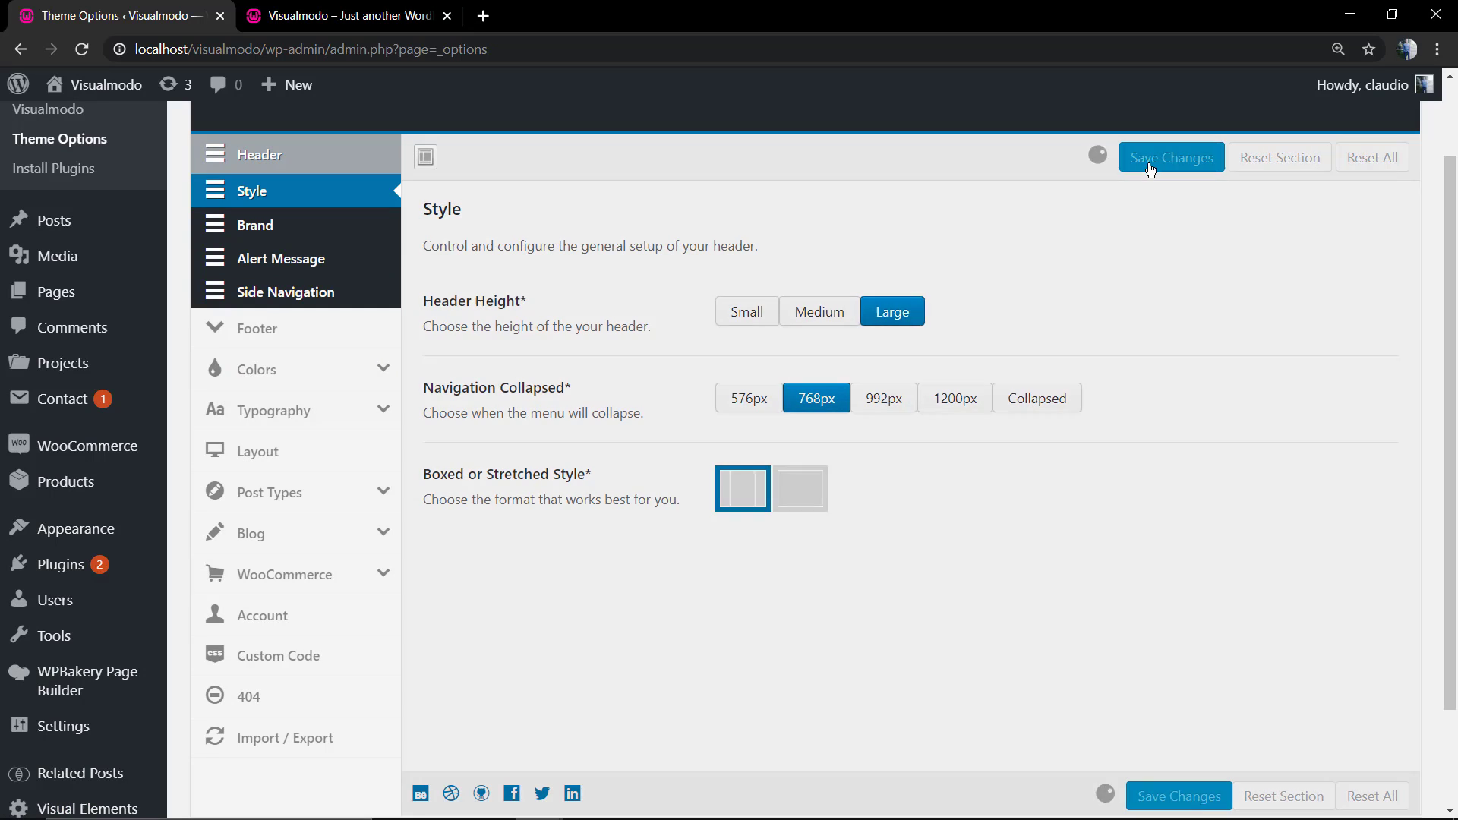
click(304, 17)
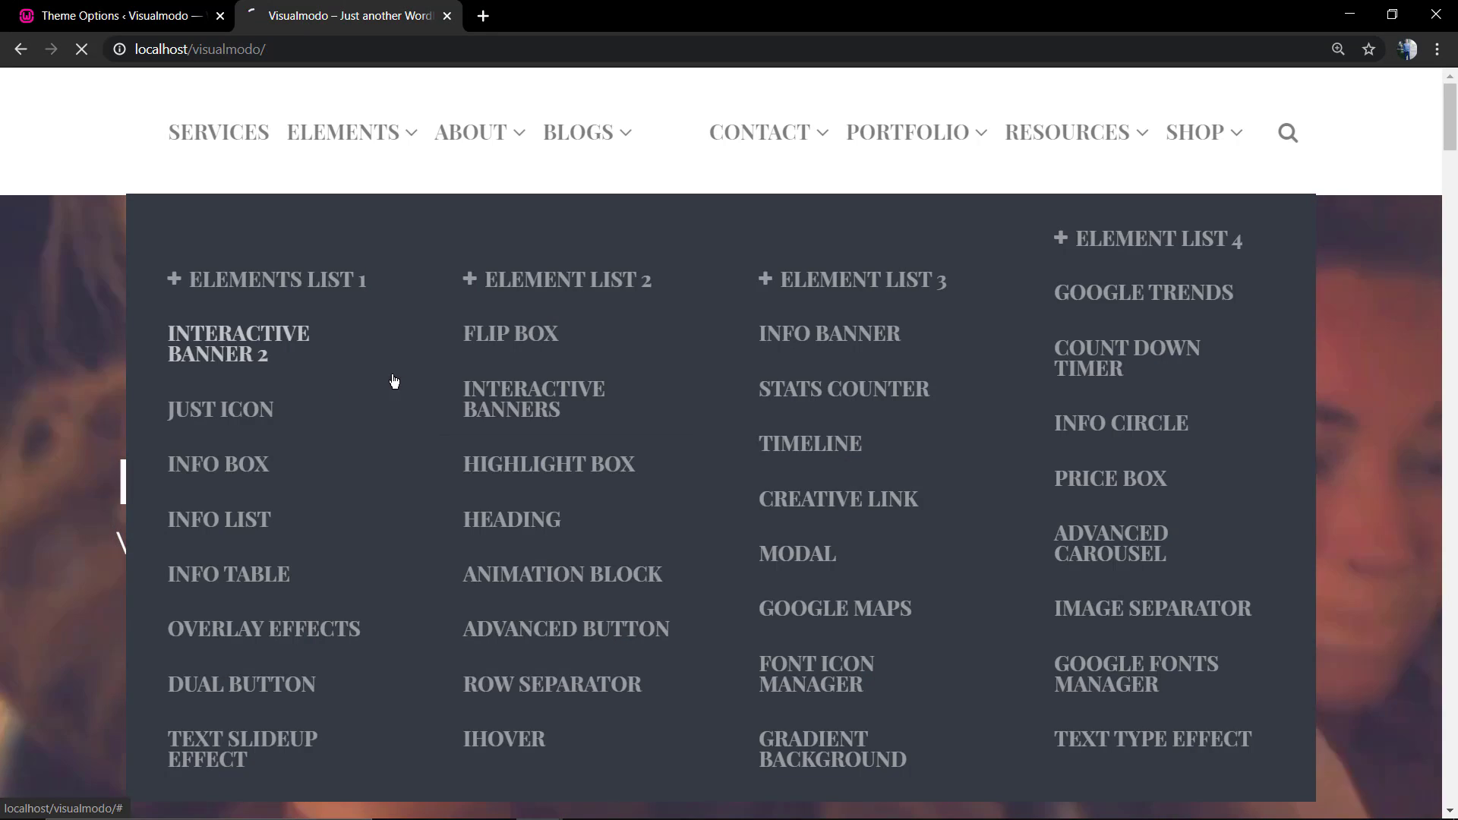
- Reload the front page to view the bold, capitalized Playfair Display menu
key(F5)
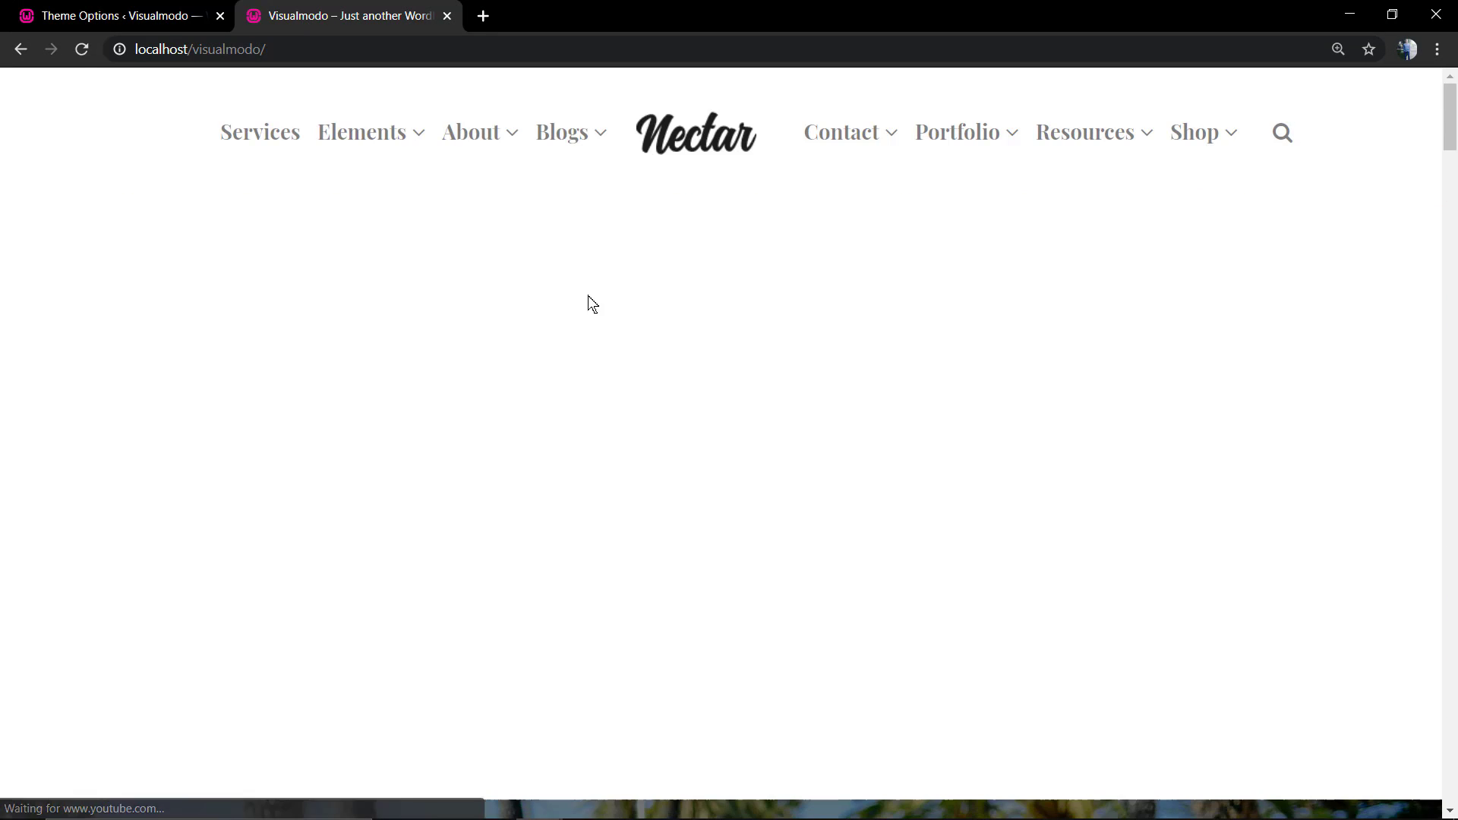